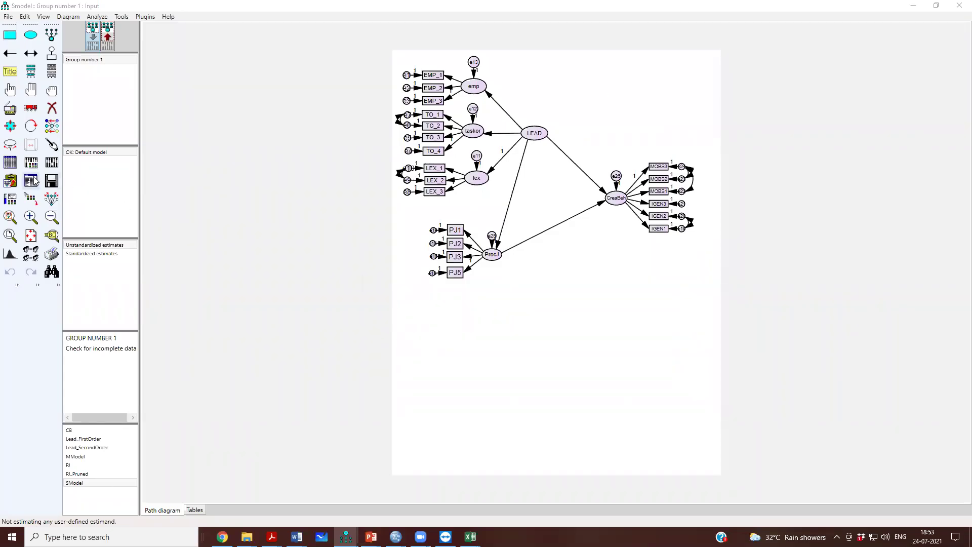
Drag EAGE, EGEN, EDUC and ETEN from the dataset variable list onto the canvas below the model
{"action": "left_click", "coordinate": [52, 71]}
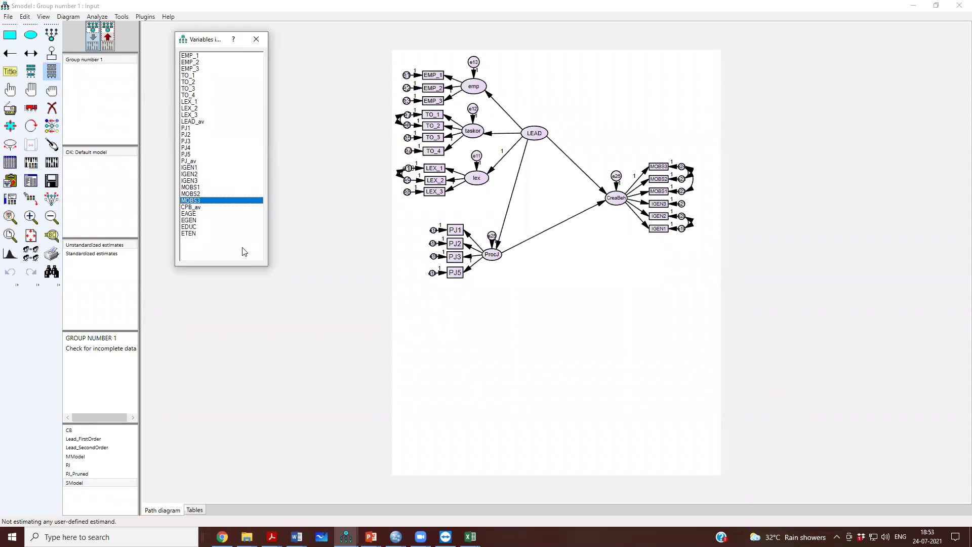
{"action": "left_click", "coordinate": [191, 215]}
{"action": "left_click", "coordinate": [190, 220]}
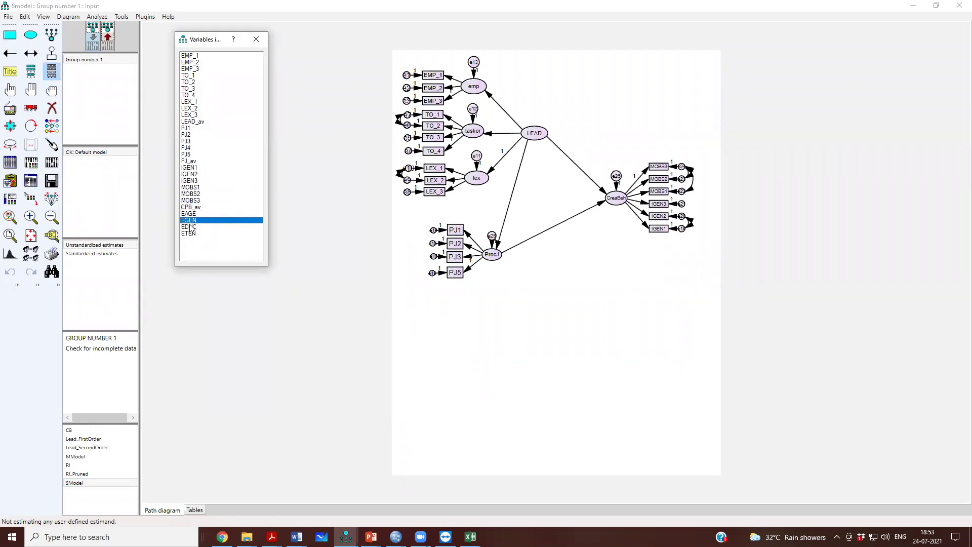
{"action": "left_click", "coordinate": [190, 226]}
{"action": "left_click", "coordinate": [190, 233]}
{"action": "left_click_drag", "start_coordinate": [187, 215], "coordinate": [552, 295]}
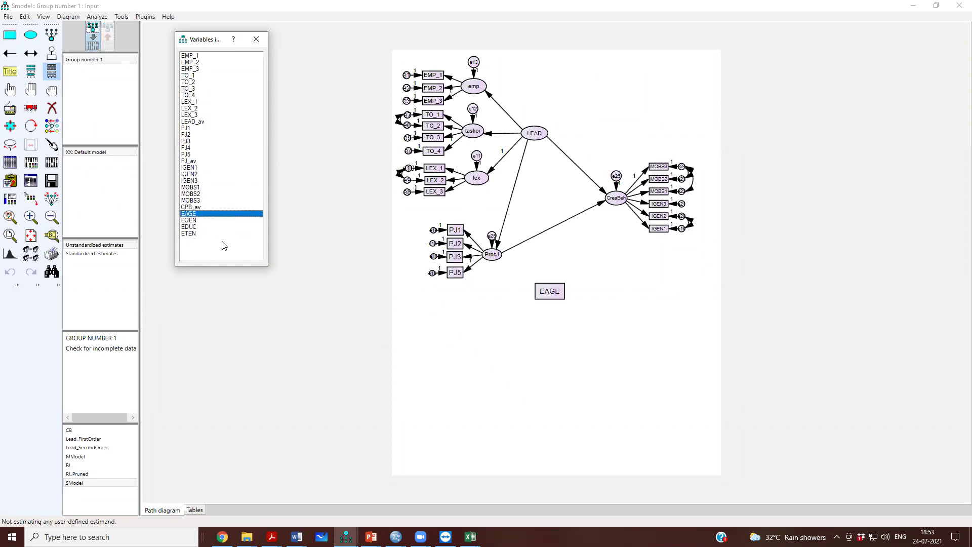
{"action": "left_click_drag", "start_coordinate": [190, 222], "coordinate": [579, 270]}
{"action": "left_click_drag", "start_coordinate": [188, 227], "coordinate": [616, 272]}
{"action": "left_click_drag", "start_coordinate": [194, 239], "coordinate": [647, 289]}
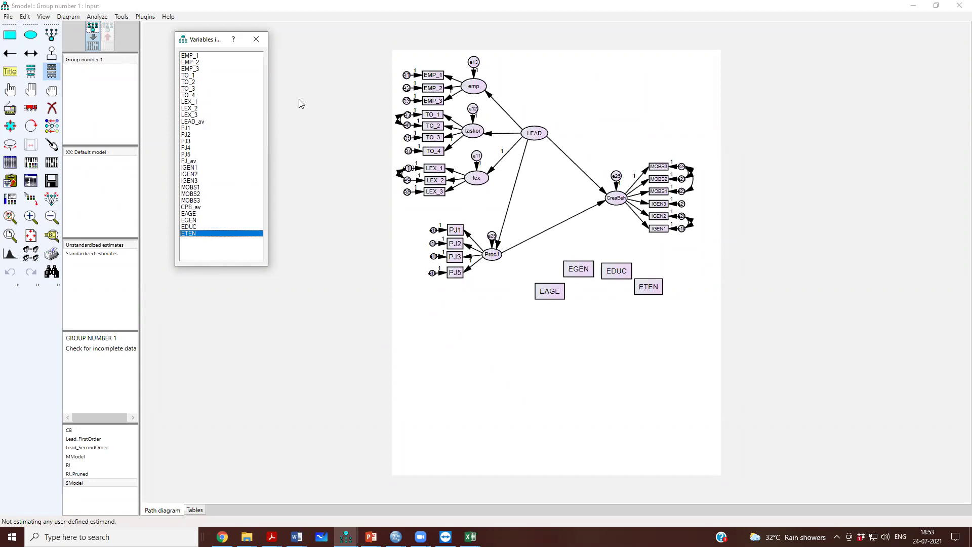
{"action": "left_click", "coordinate": [253, 40]}
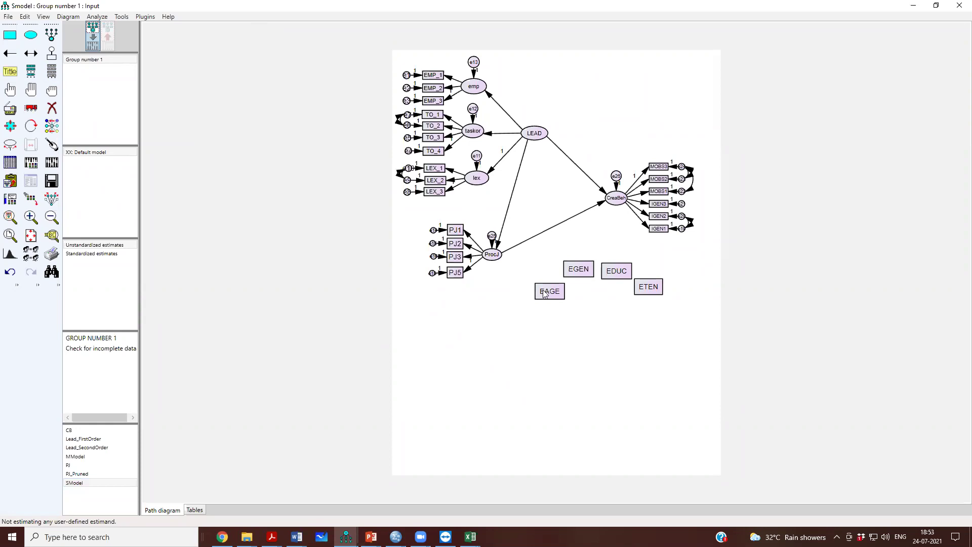
Move EAGE, EGEN, EDUC and ETEN up into a row beside LEAD with the Move tool
{"action": "left_click", "coordinate": [32, 108]}
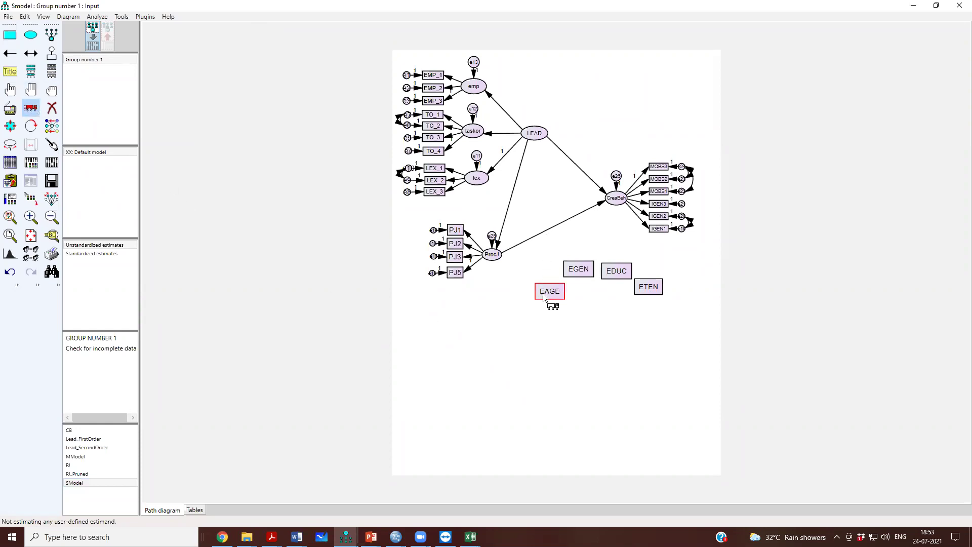
{"action": "left_click_drag", "start_coordinate": [544, 294], "coordinate": [547, 110]}
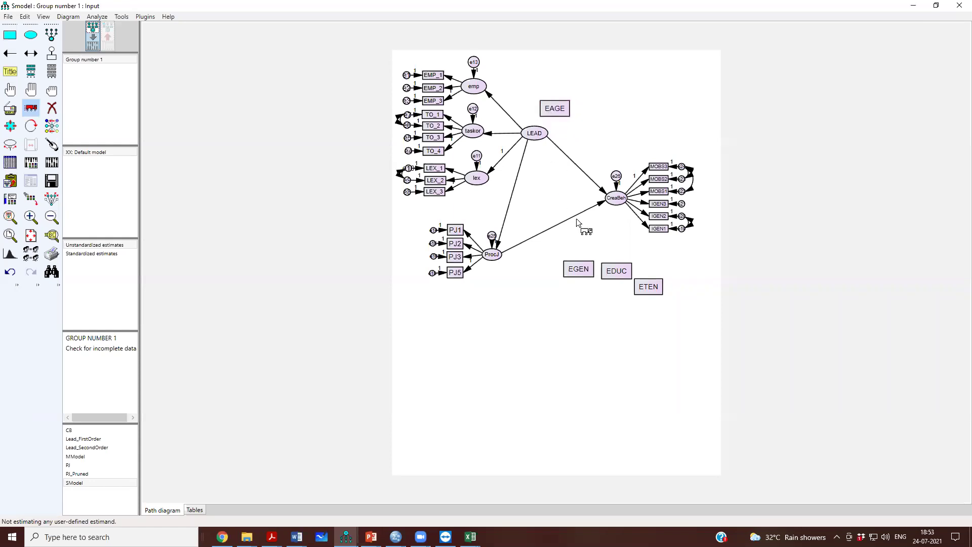
{"action": "left_click_drag", "start_coordinate": [582, 268], "coordinate": [590, 86]}
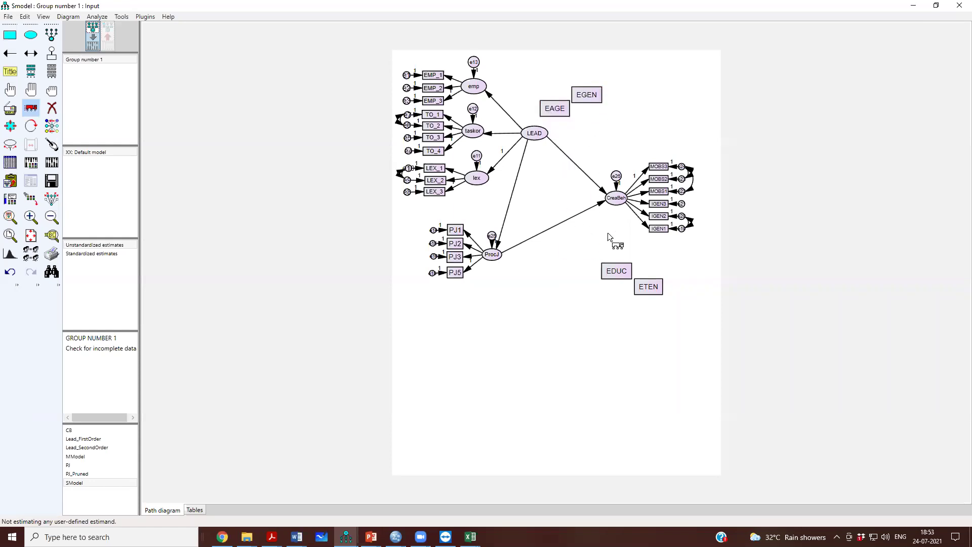
{"action": "left_click_drag", "start_coordinate": [625, 271], "coordinate": [630, 109]}
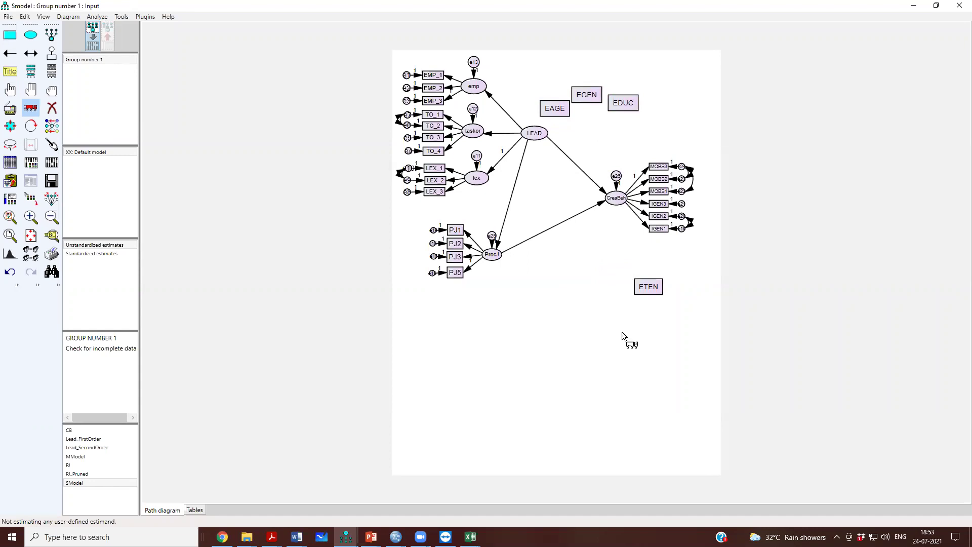
{"action": "left_click_drag", "start_coordinate": [642, 294], "coordinate": [650, 119]}
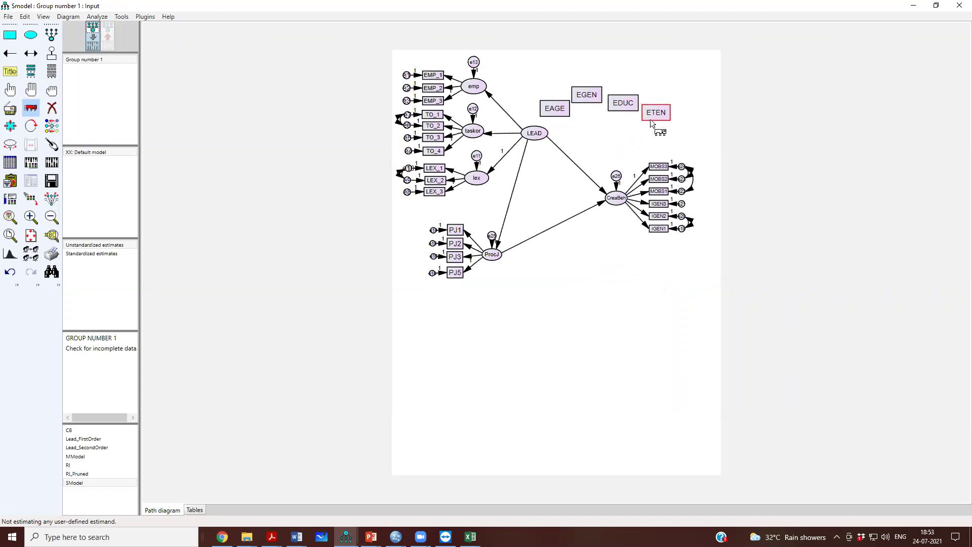
Select LEAD, EAGE, EGEN, EDUC and ETEN together
{"action": "left_click", "coordinate": [136, 17]}
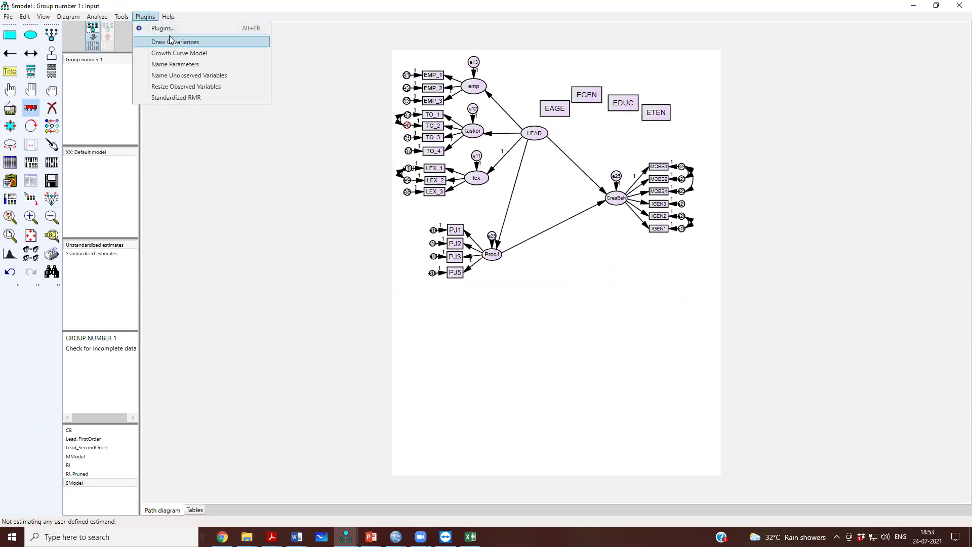
{"action": "left_click", "coordinate": [6, 93]}
{"action": "left_click", "coordinate": [9, 90]}
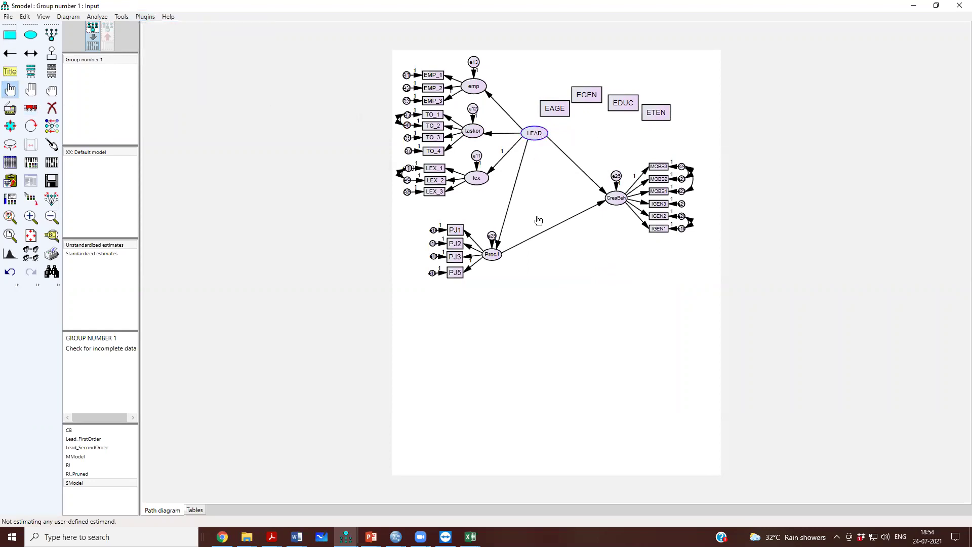
{"action": "left_click", "coordinate": [555, 109]}
{"action": "left_click", "coordinate": [585, 95]}
{"action": "left_click", "coordinate": [621, 111]}
{"action": "left_click", "coordinate": [656, 114]}
Draw covariances among the selected variables with the Draw Covariances plugin, then deselect all
{"action": "left_click", "coordinate": [145, 16]}
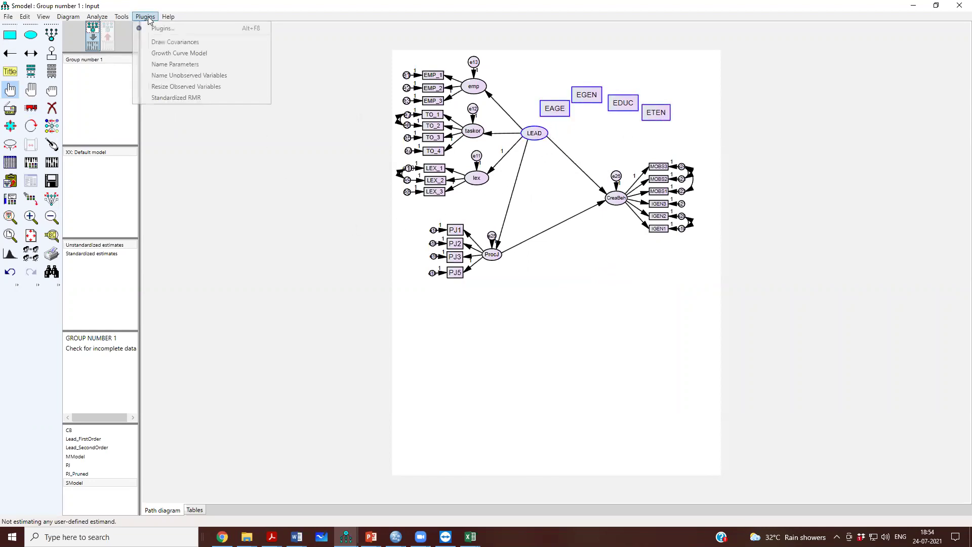
{"action": "left_click", "coordinate": [181, 44]}
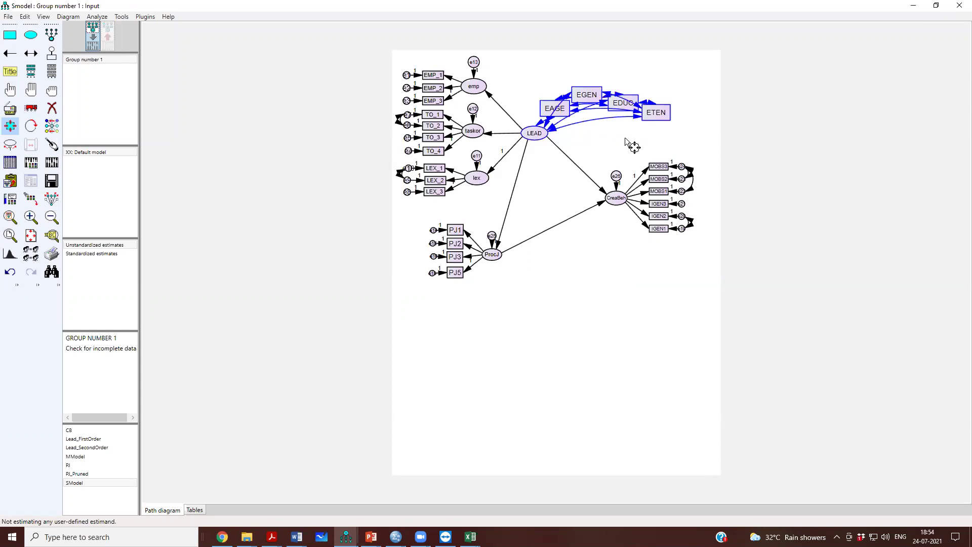
{"action": "left_click", "coordinate": [144, 16]}
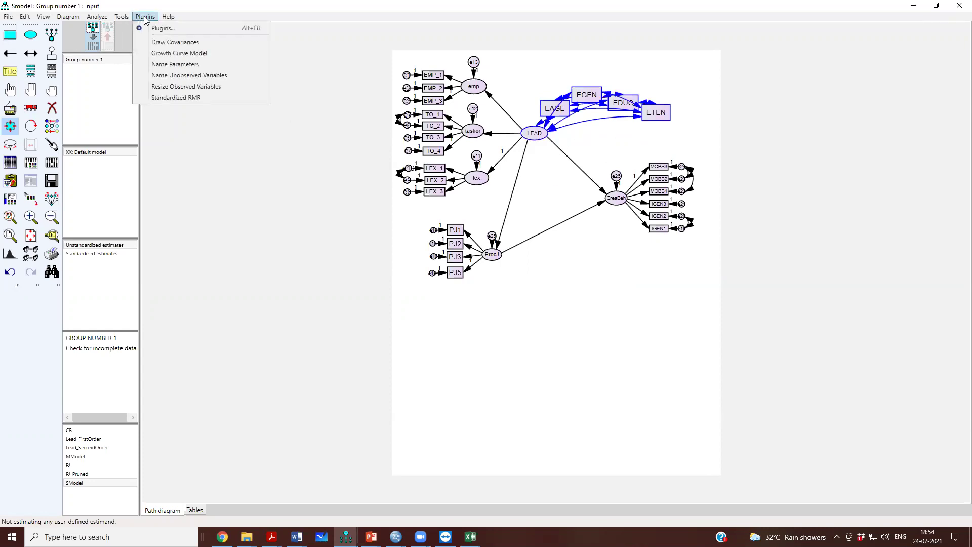
{"action": "left_click", "coordinate": [50, 94]}
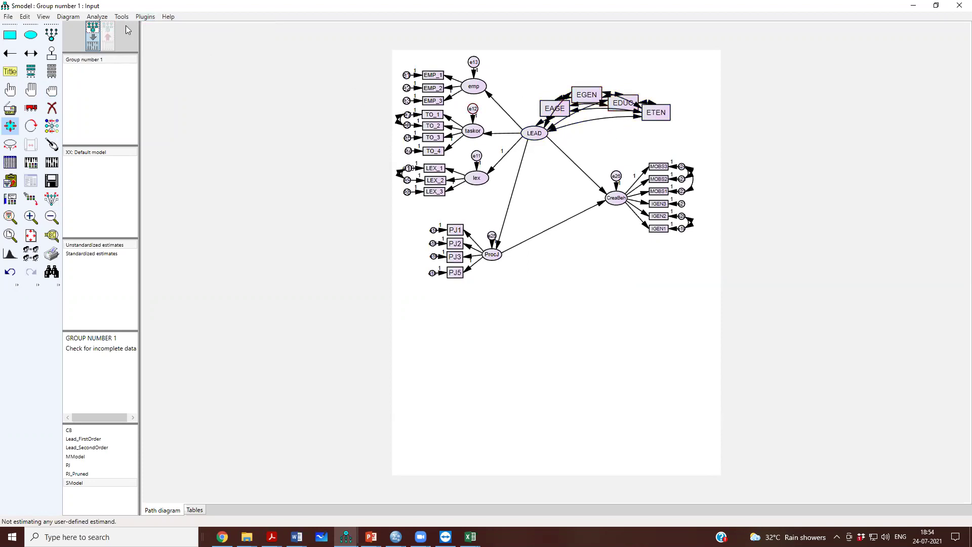
Draw single-headed paths from EAGE, EGEN, EDUC and ETEN to ProcJ
{"action": "left_click", "coordinate": [9, 59]}
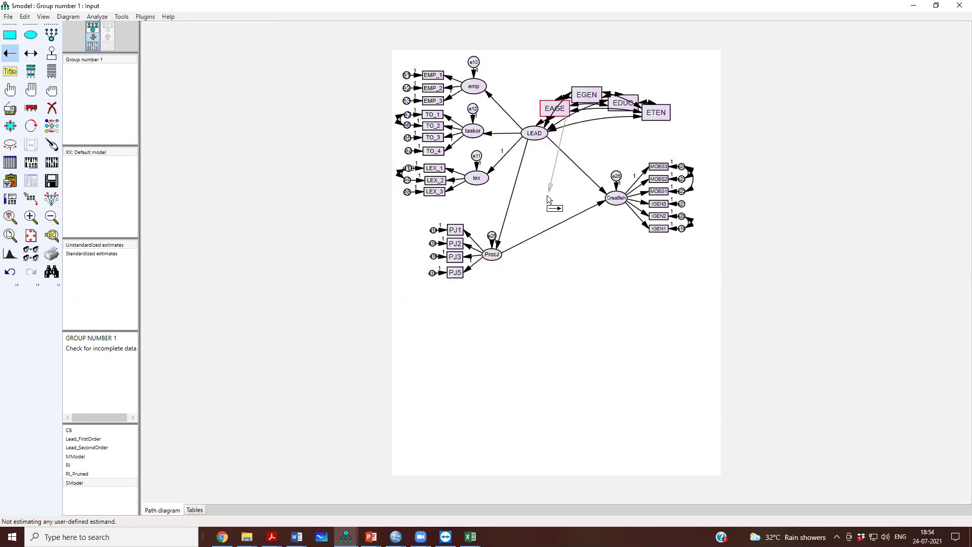
{"action": "left_click_drag", "start_coordinate": [546, 196], "coordinate": [492, 253]}
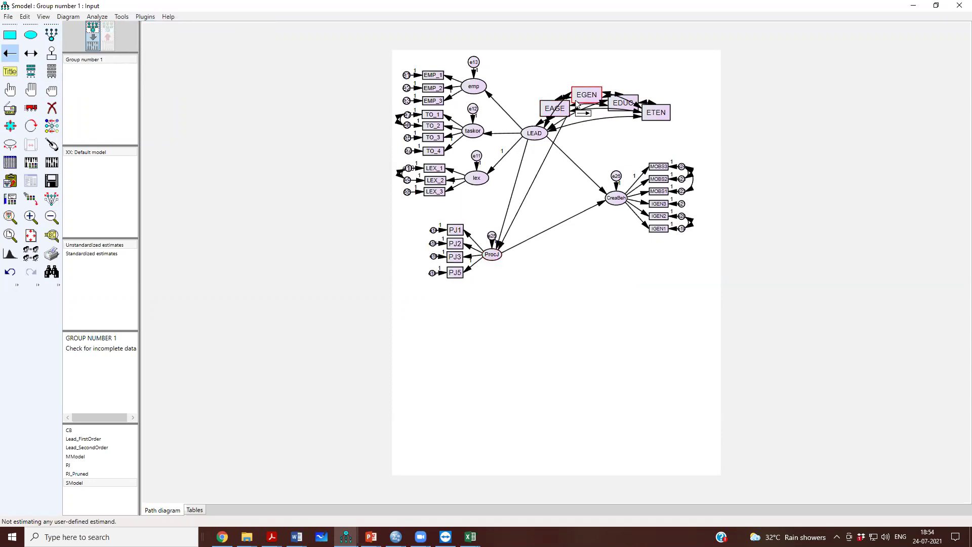
{"action": "left_click_drag", "start_coordinate": [581, 152], "coordinate": [501, 257]}
{"action": "left_click_drag", "start_coordinate": [621, 103], "coordinate": [498, 253]}
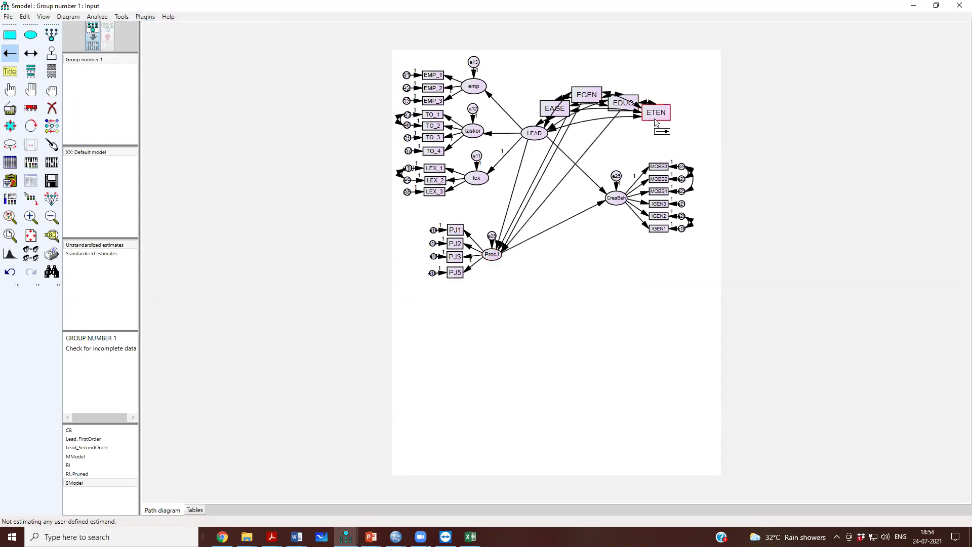
{"action": "left_click_drag", "start_coordinate": [619, 140], "coordinate": [498, 256]}
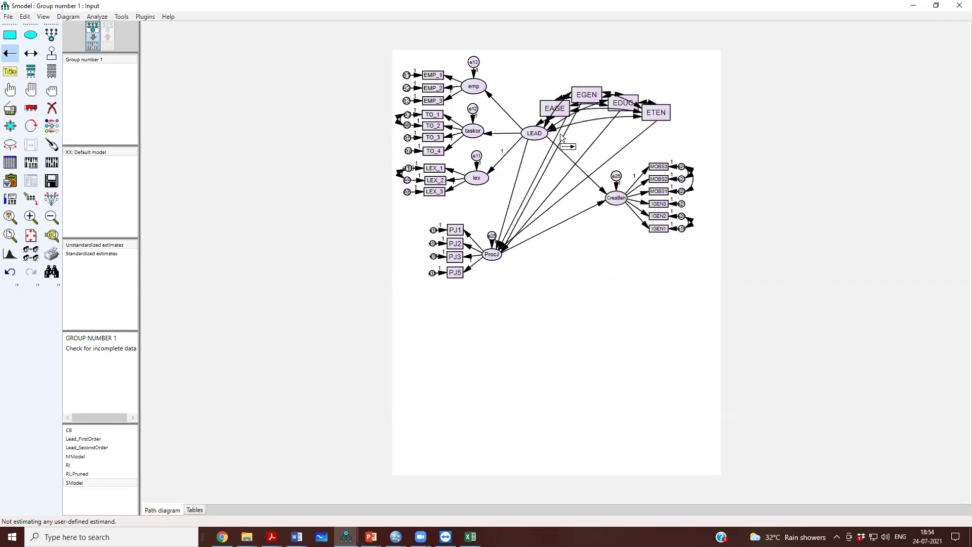
Draw single-headed paths from EAGE, EGEN, EDUC and ETEN to CreaBeh
{"action": "left_click_drag", "start_coordinate": [555, 108], "coordinate": [614, 197]}
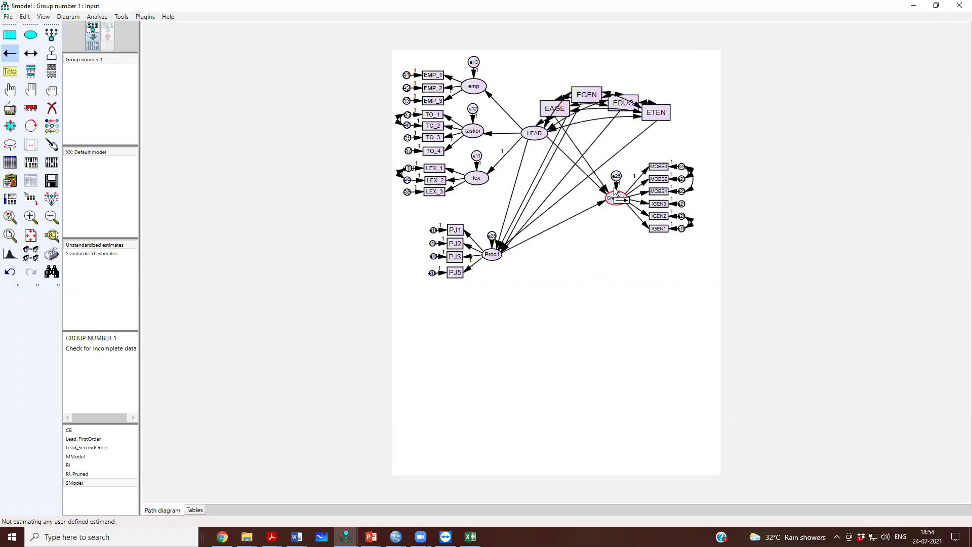
{"action": "left_click_drag", "start_coordinate": [589, 101], "coordinate": [616, 189]}
{"action": "left_click_drag", "start_coordinate": [624, 103], "coordinate": [614, 199]}
{"action": "left_click_drag", "start_coordinate": [651, 117], "coordinate": [617, 198]}
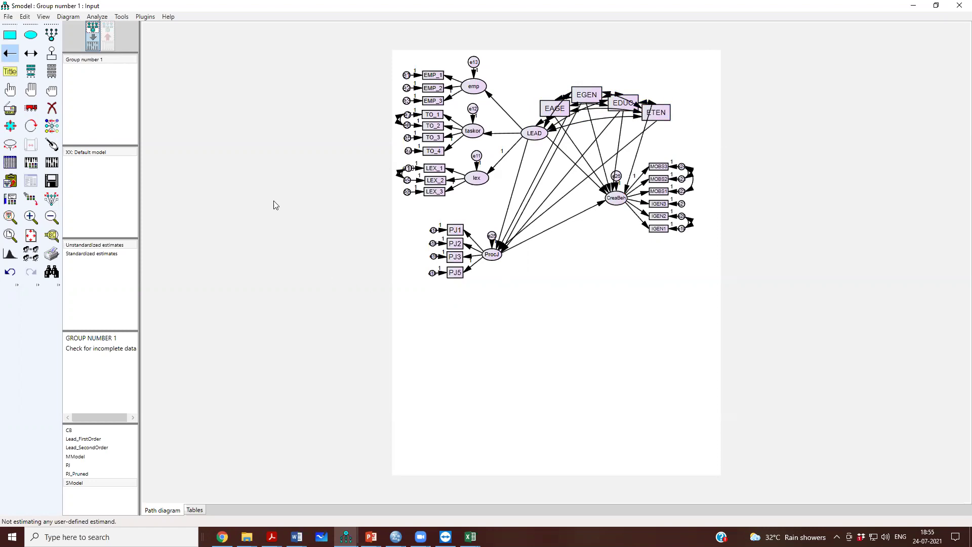
Save the model under the new name SModel_Controls
{"action": "left_click", "coordinate": [52, 146]}
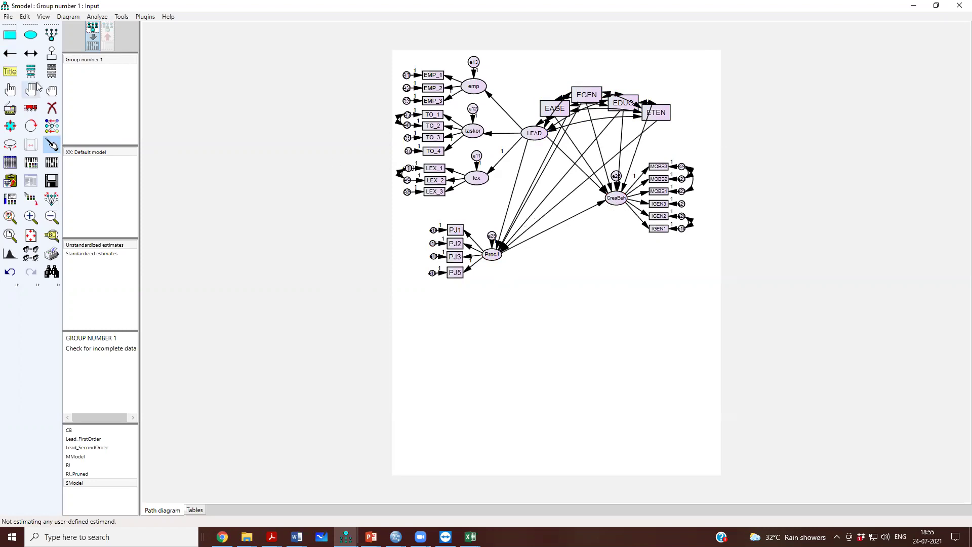
{"action": "left_click", "coordinate": [8, 16]}
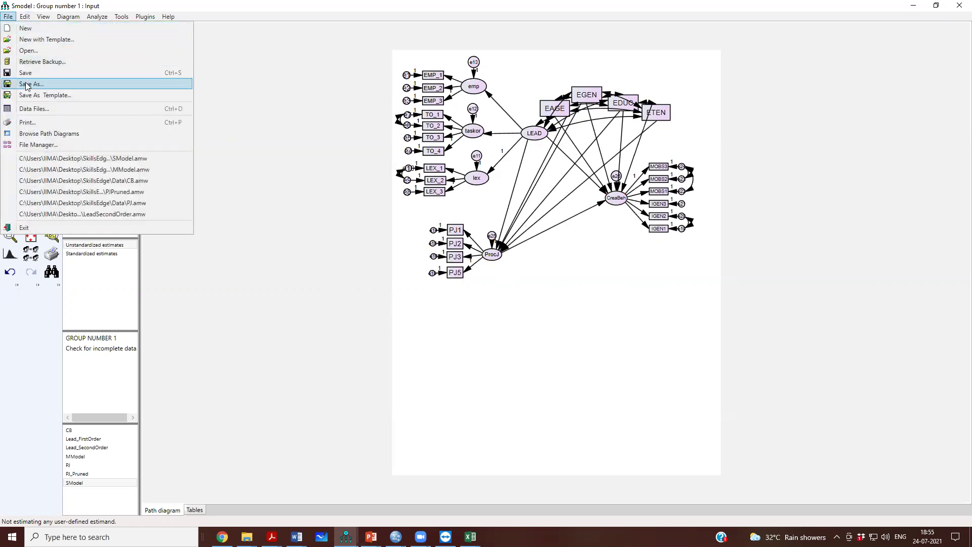
{"action": "left_click", "coordinate": [25, 83]}
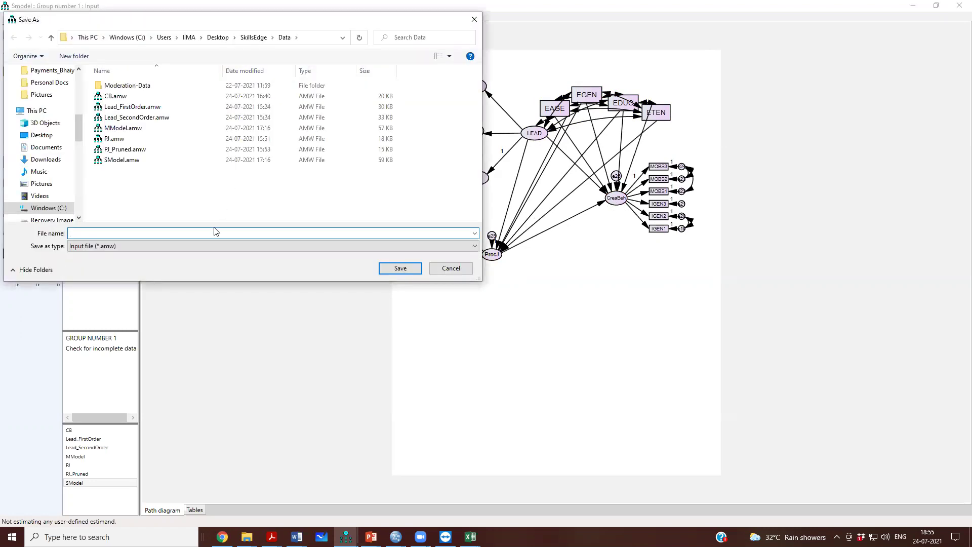
{"action": "type", "text": "SModel"}
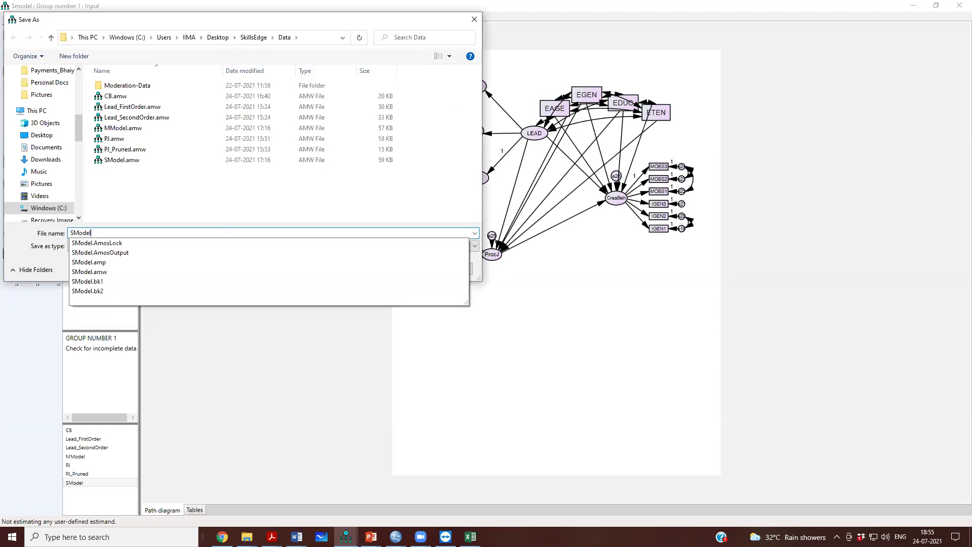
{"action": "type", "text": "_Controls"}
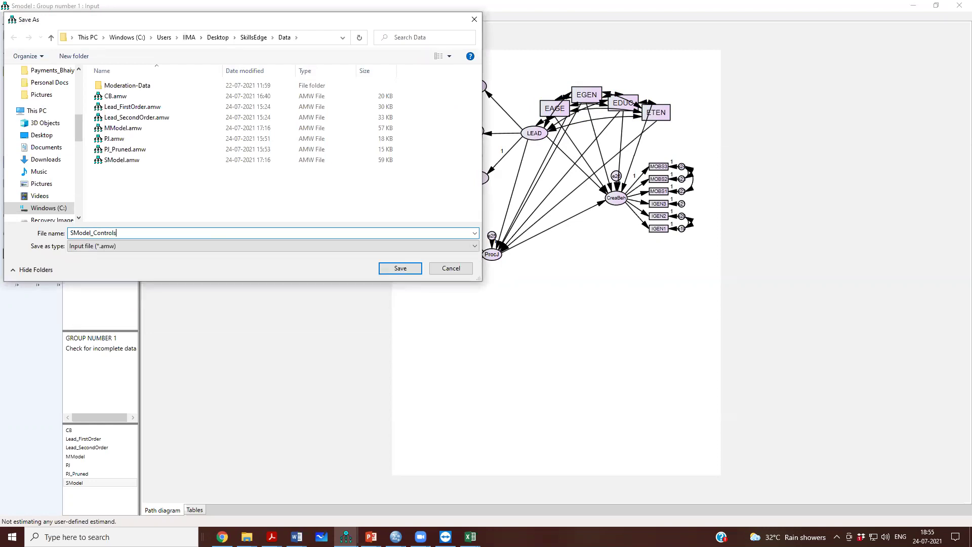
{"action": "key", "text": "Return"}
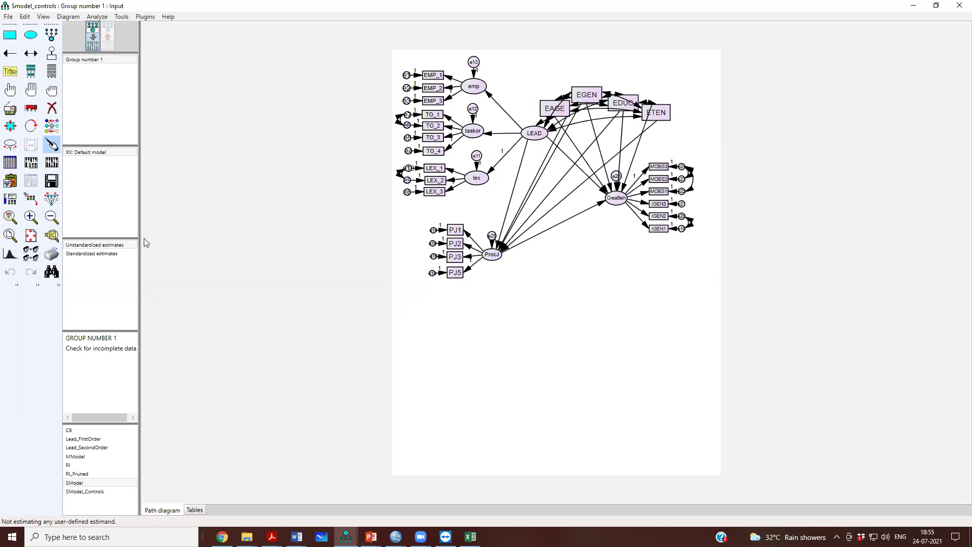
{"action": "left_click", "coordinate": [30, 162]}
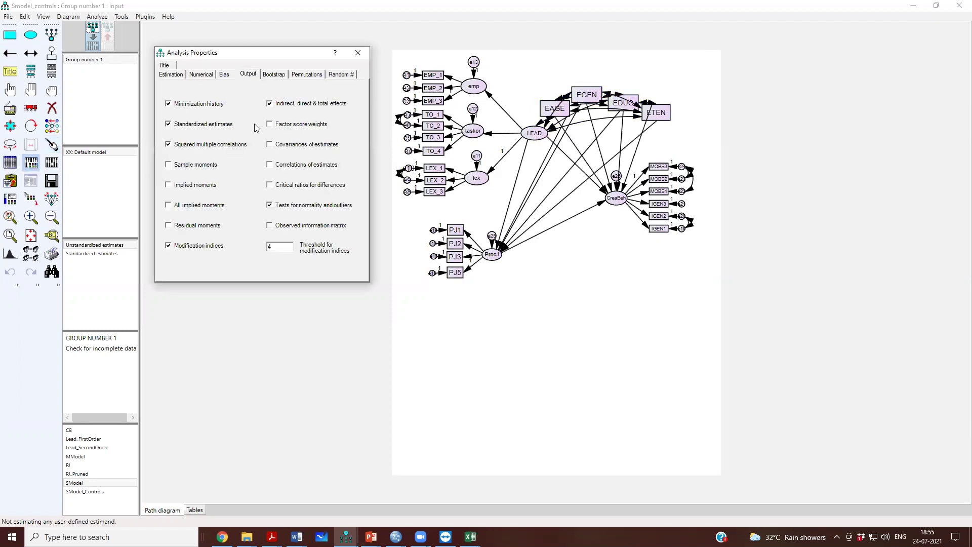
{"action": "left_click", "coordinate": [358, 54]}
{"action": "left_click", "coordinate": [53, 162]}
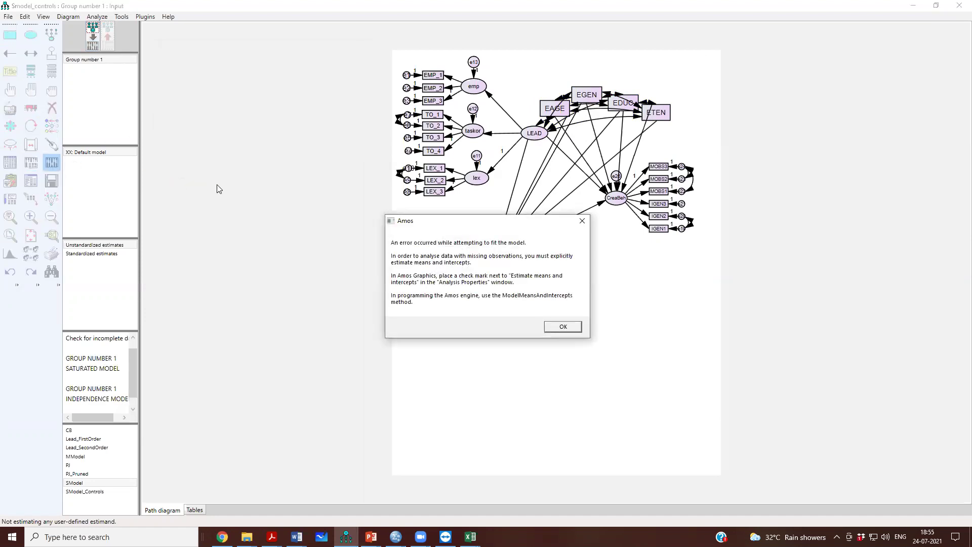
{"action": "left_click", "coordinate": [563, 327]}
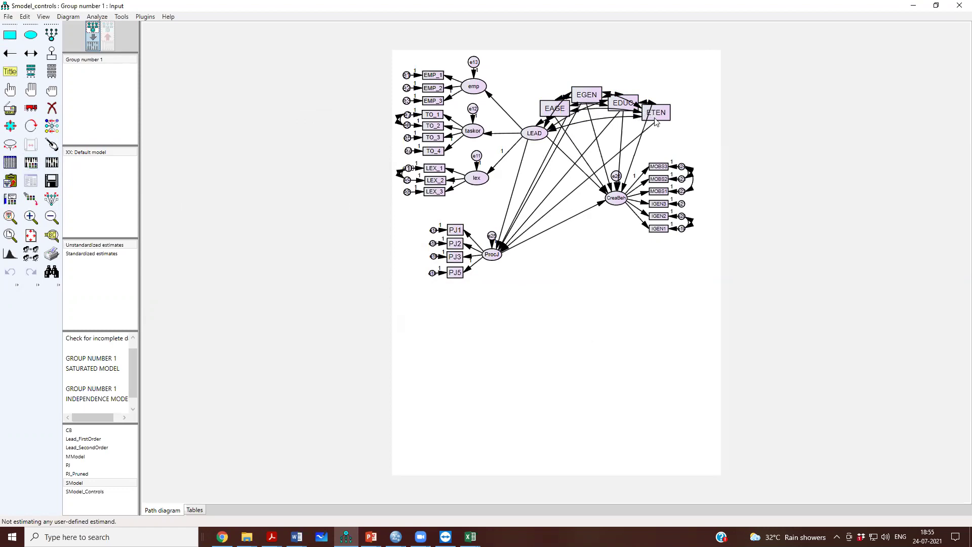
Check the data file, then tick Estimate means and intercepts in Analysis Properties' Estimation options
{"action": "left_click", "coordinate": [9, 163]}
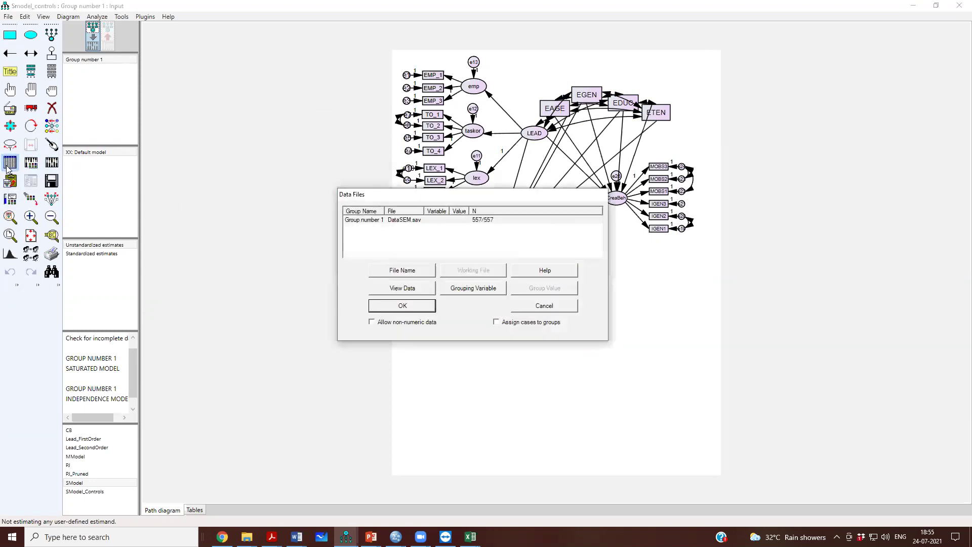
{"action": "left_click", "coordinate": [544, 306]}
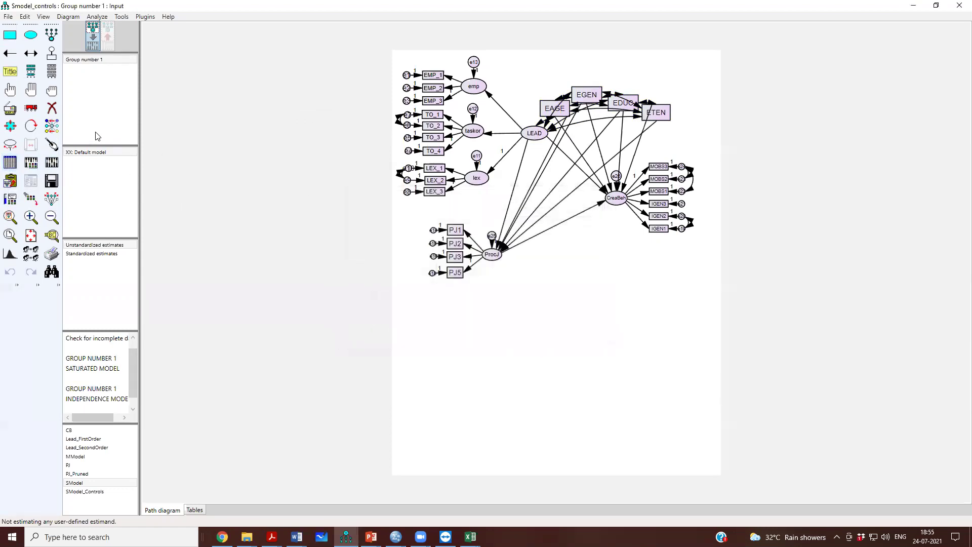
{"action": "left_click", "coordinate": [31, 162]}
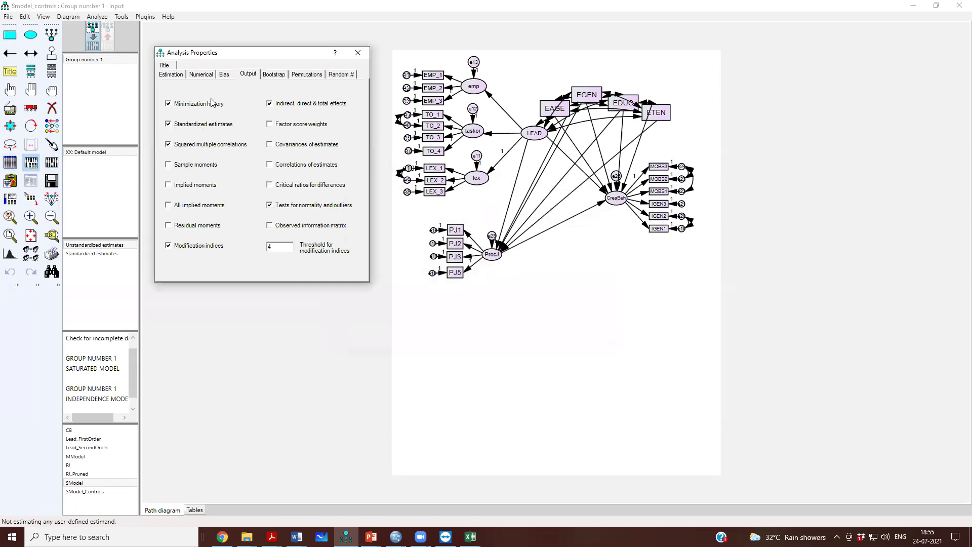
{"action": "left_click", "coordinate": [172, 75]}
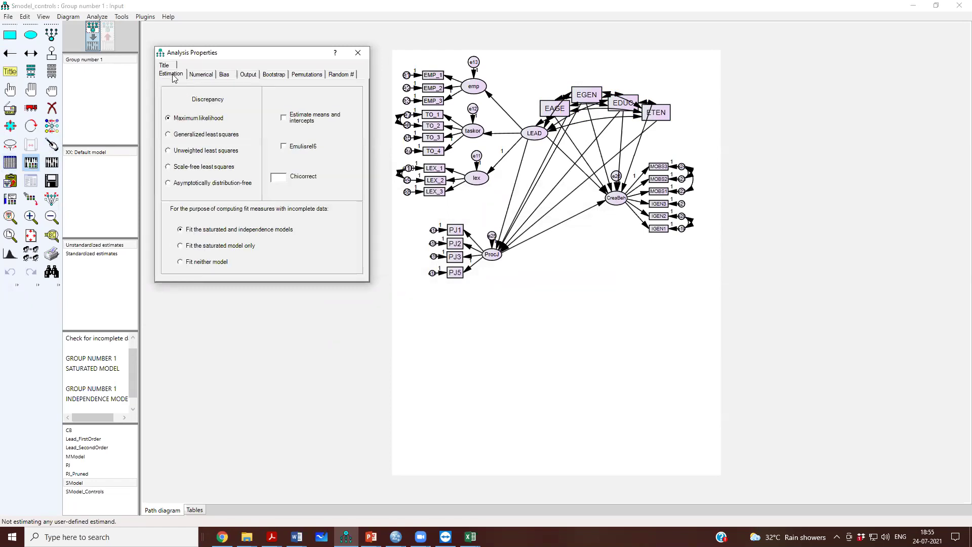
{"action": "left_click", "coordinate": [290, 121]}
Close Analysis Properties and calculate estimates, which fails because bootstrap cannot handle missing data
{"action": "left_click_drag", "start_coordinate": [307, 54], "coordinate": [298, 55]}
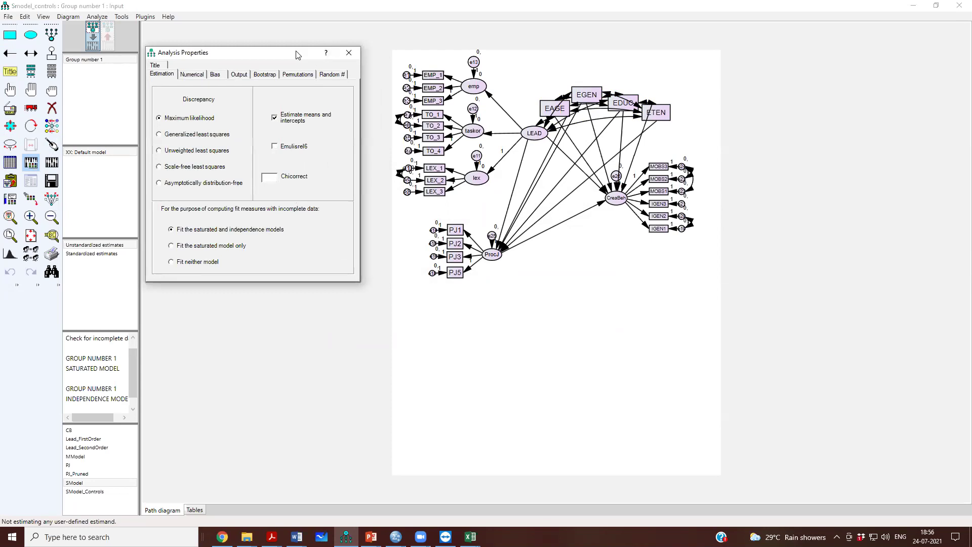
{"action": "left_click", "coordinate": [348, 53]}
{"action": "left_click", "coordinate": [343, 54]}
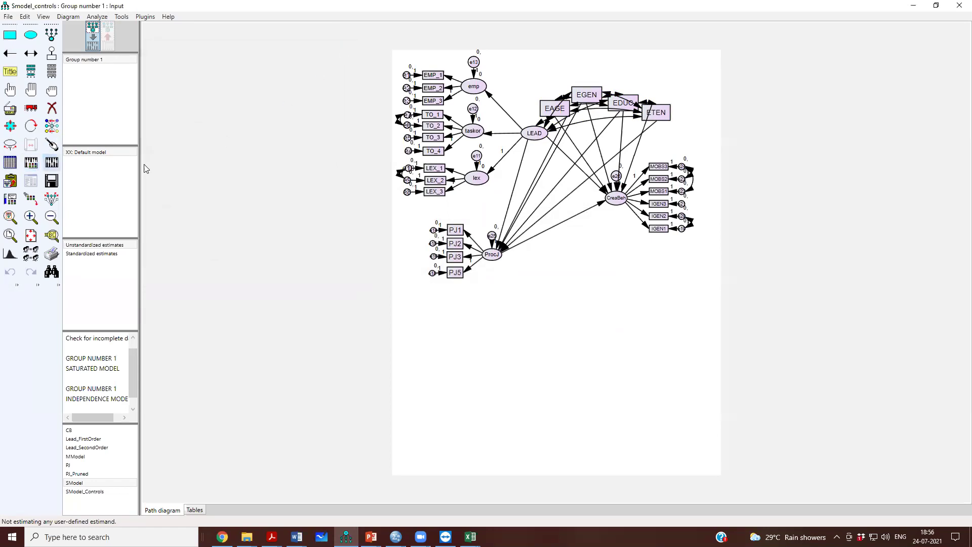
{"action": "left_click", "coordinate": [51, 162]}
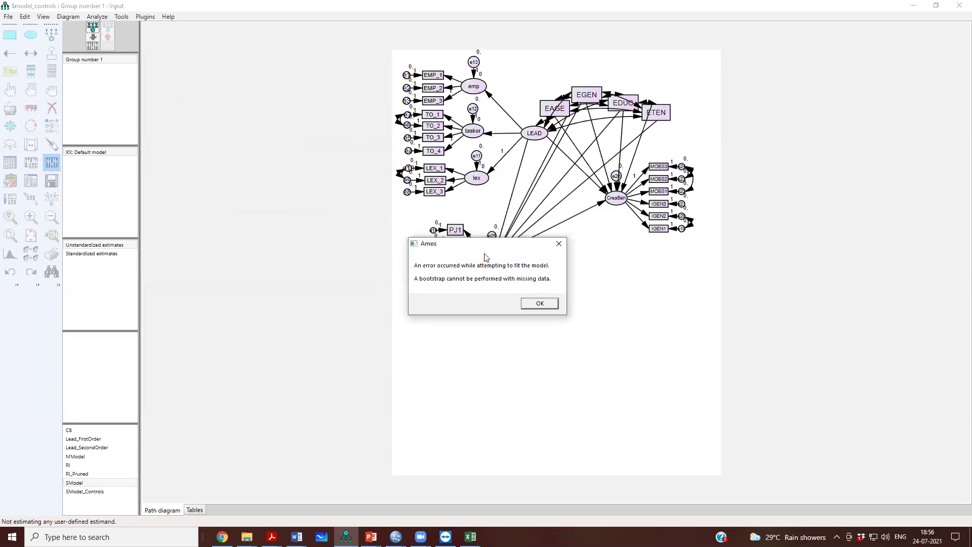
Dismiss the bootstrap error, turn off bias-corrected bootstrap intervals, and re-run the estimation
{"action": "left_click_drag", "start_coordinate": [481, 245], "coordinate": [312, 178]}
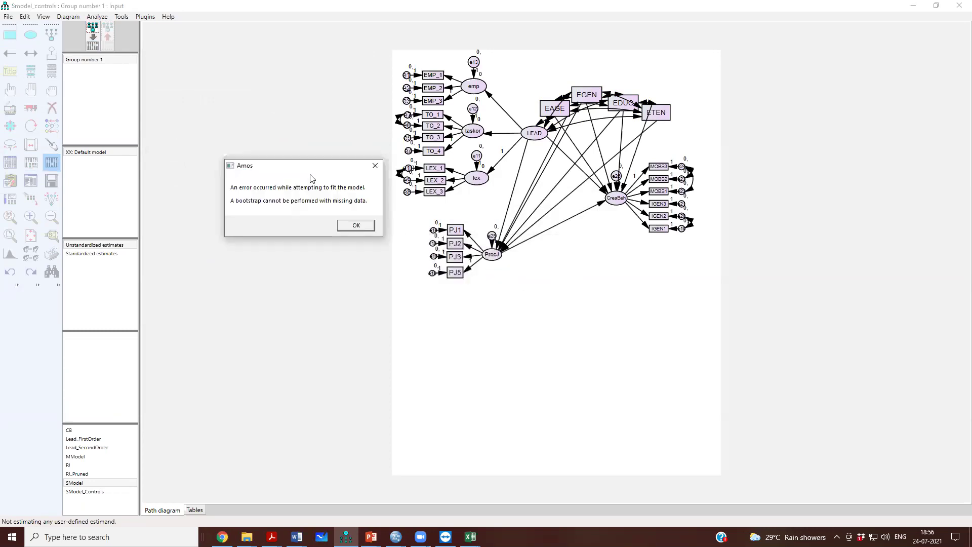
{"action": "left_click", "coordinate": [357, 226]}
{"action": "left_click", "coordinate": [31, 162]}
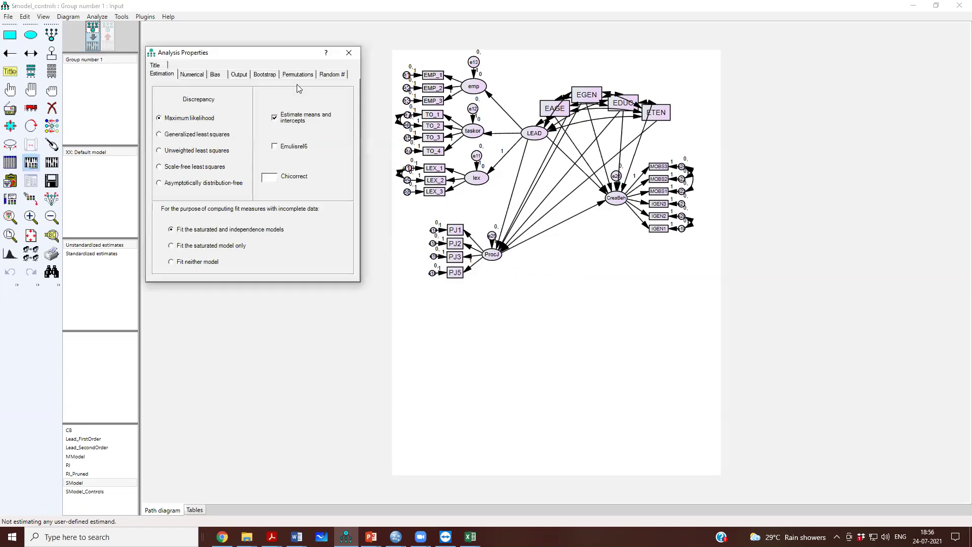
{"action": "left_click", "coordinate": [264, 75]}
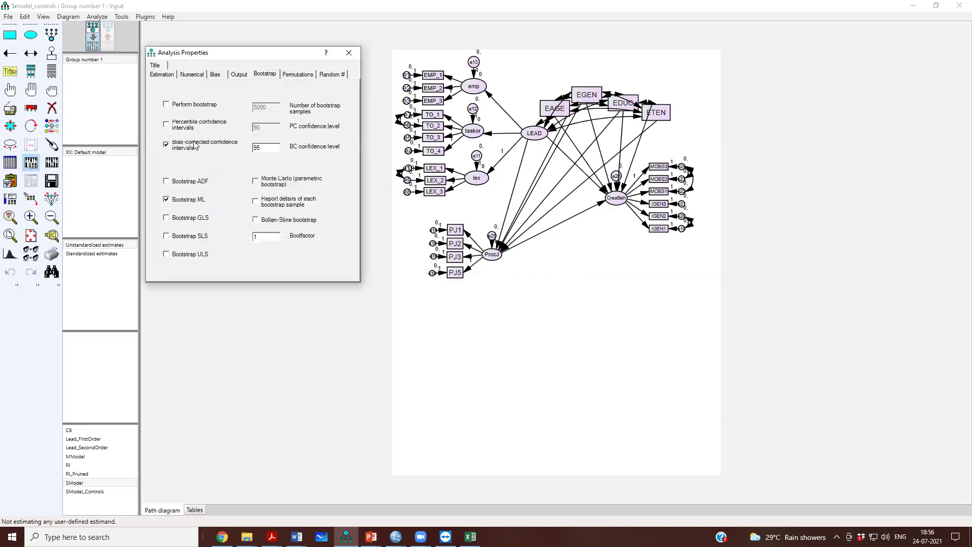
{"action": "left_click", "coordinate": [349, 52]}
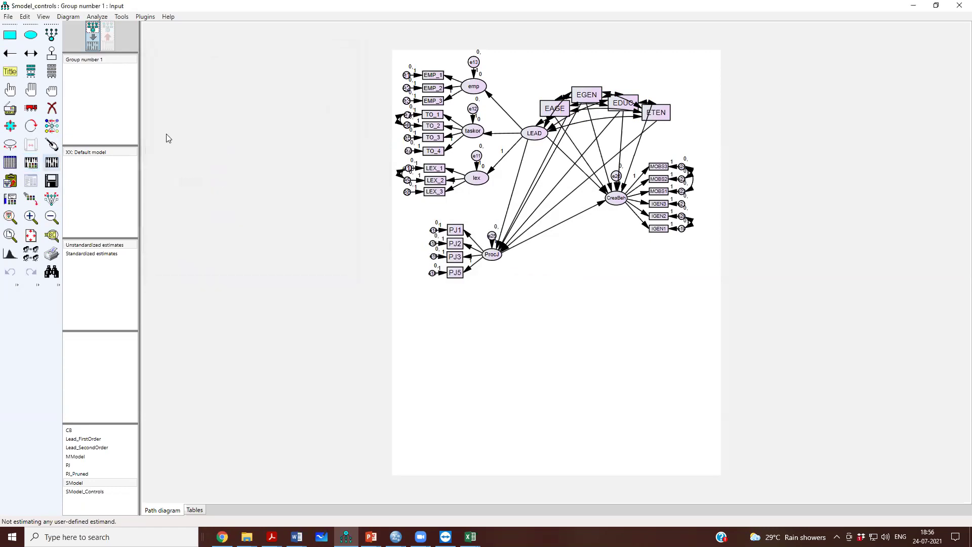
{"action": "left_click", "coordinate": [51, 162]}
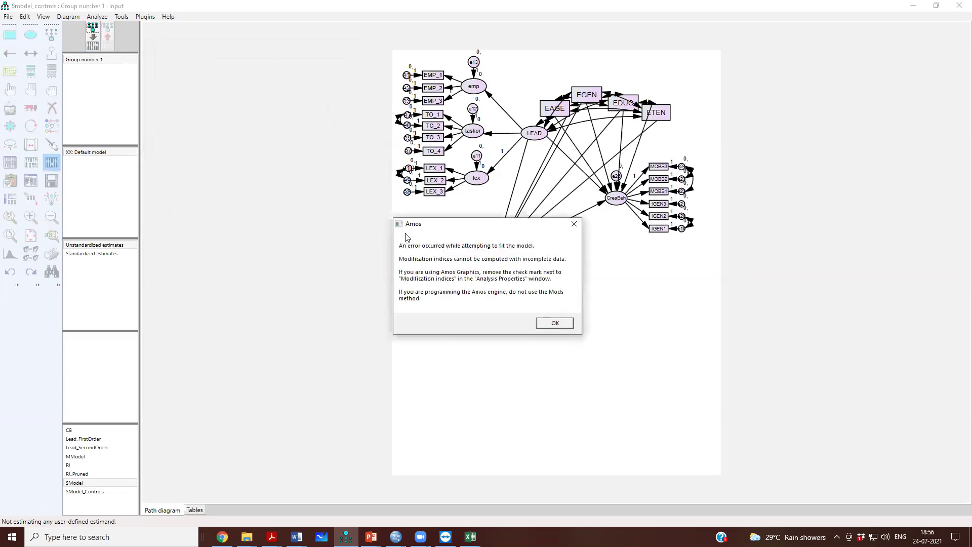
Dismiss the modification indices error, untick Modification indices in Output options, and estimate again
{"action": "left_click_drag", "start_coordinate": [422, 227], "coordinate": [190, 164]}
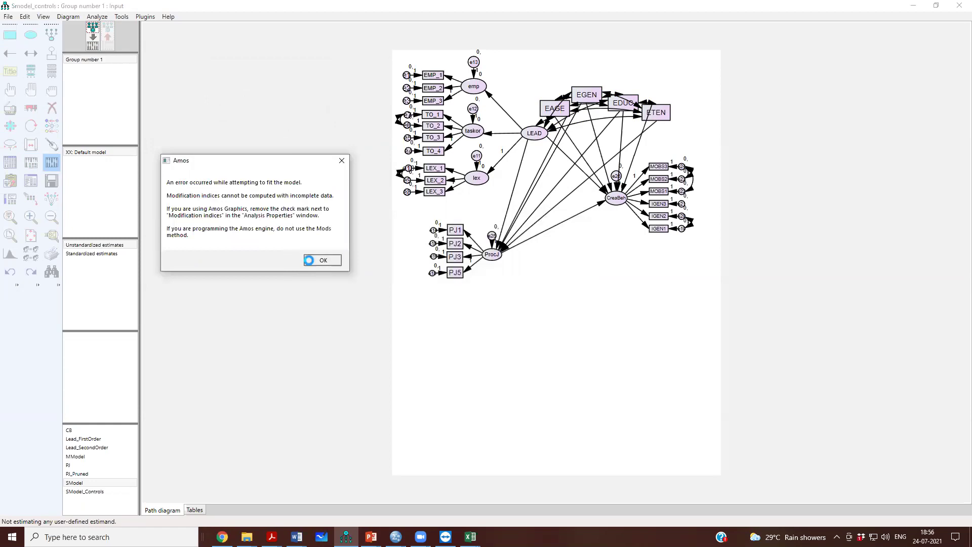
{"action": "left_click", "coordinate": [308, 260]}
{"action": "left_click", "coordinate": [30, 168]}
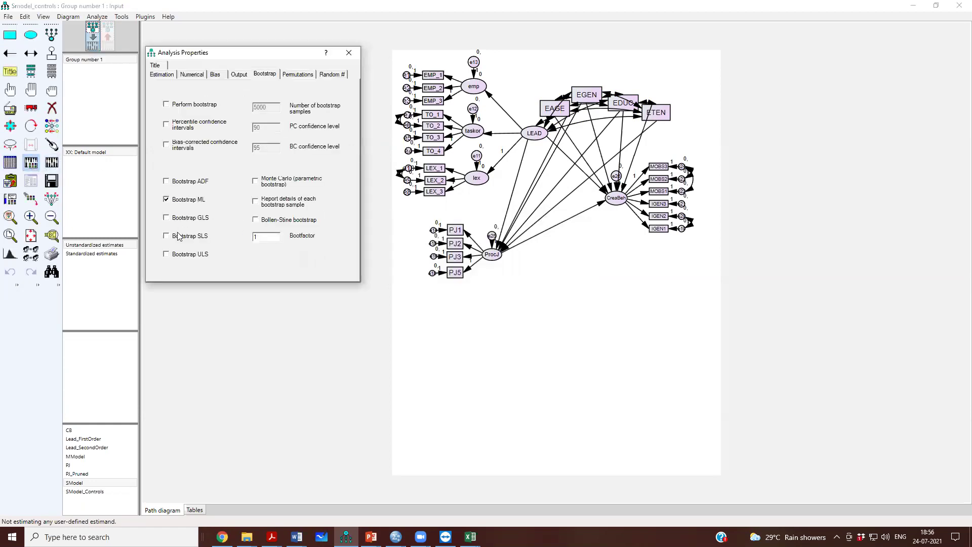
{"action": "left_click", "coordinate": [239, 74]}
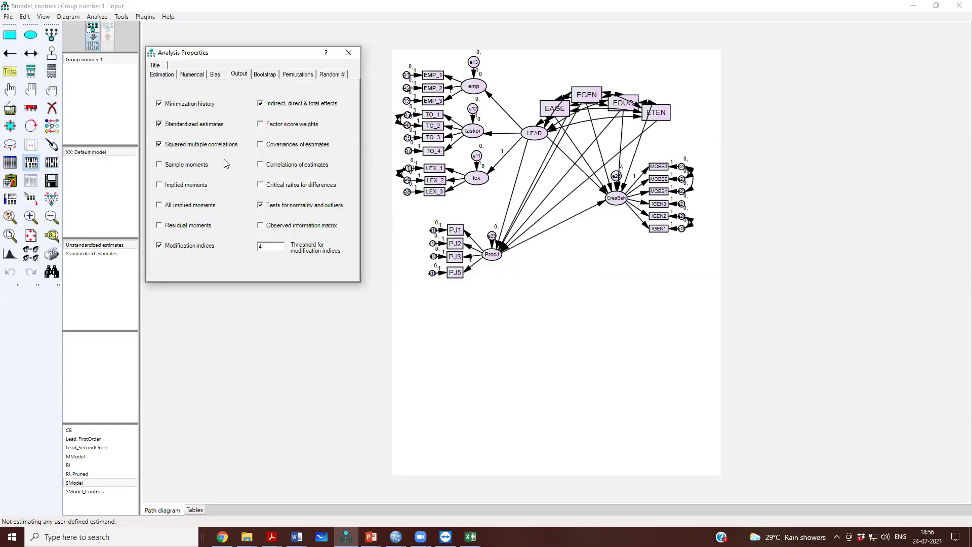
{"action": "left_click", "coordinate": [198, 247]}
{"action": "left_click", "coordinate": [349, 52]}
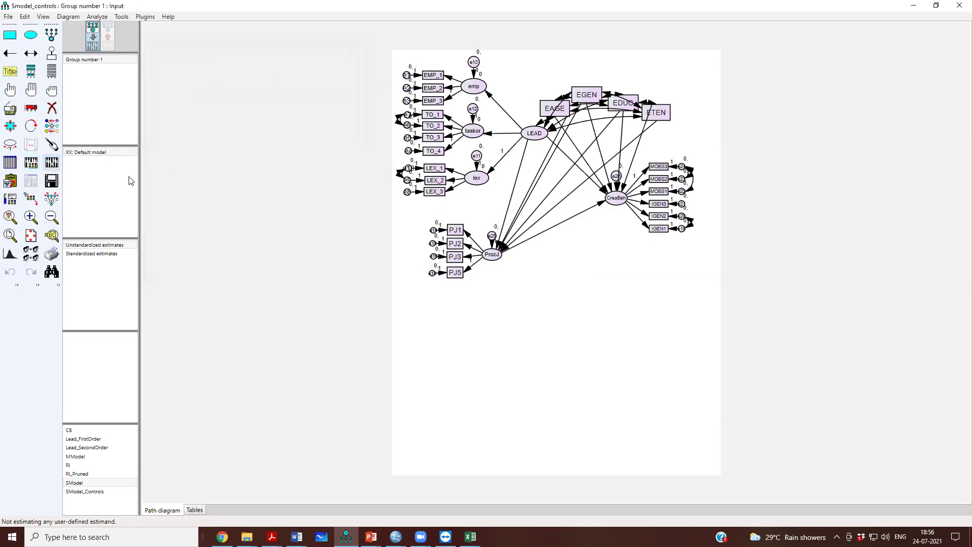
{"action": "left_click", "coordinate": [51, 162]}
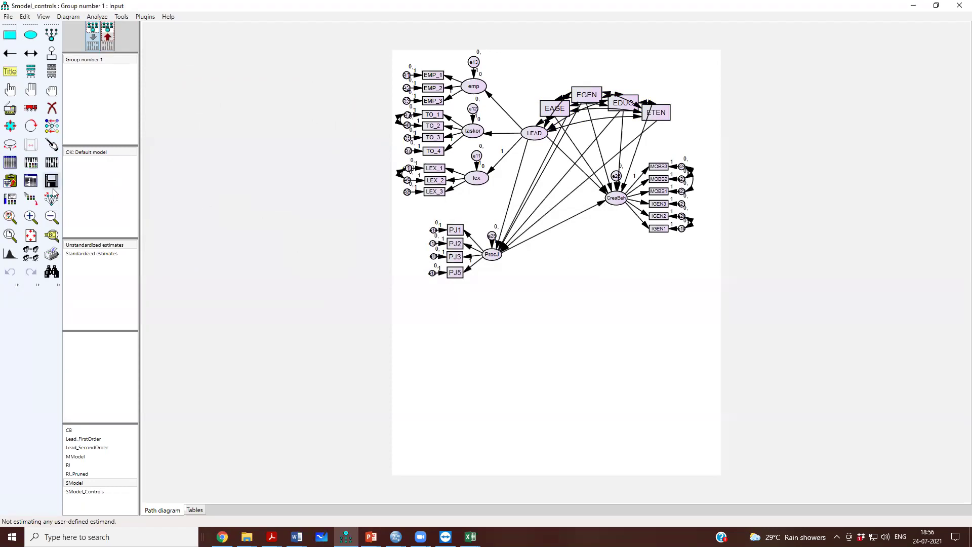
Open the text output and review the Model Fit tables: CMIN/DF 1.517, CFI .982, RMSEA .031
{"action": "left_click", "coordinate": [30, 181]}
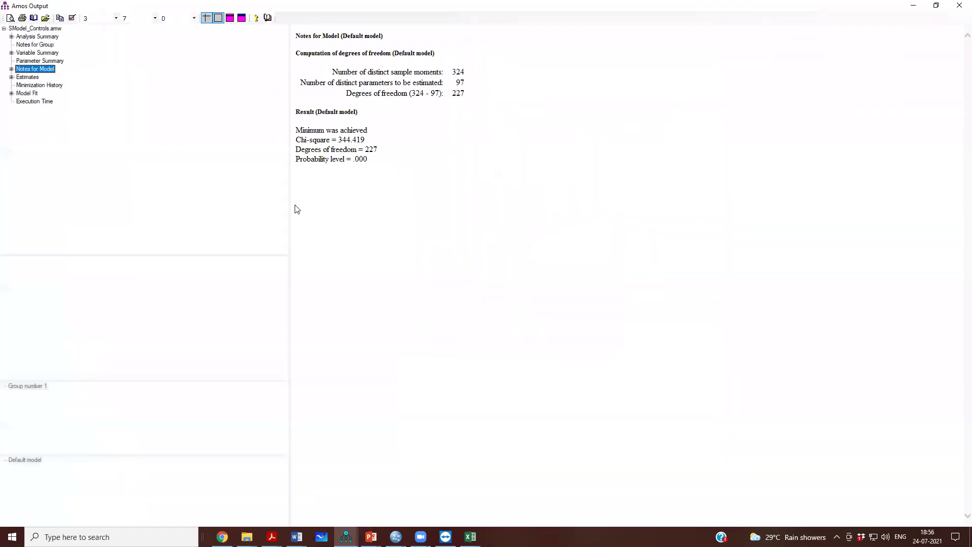
{"action": "left_click", "coordinate": [936, 6]}
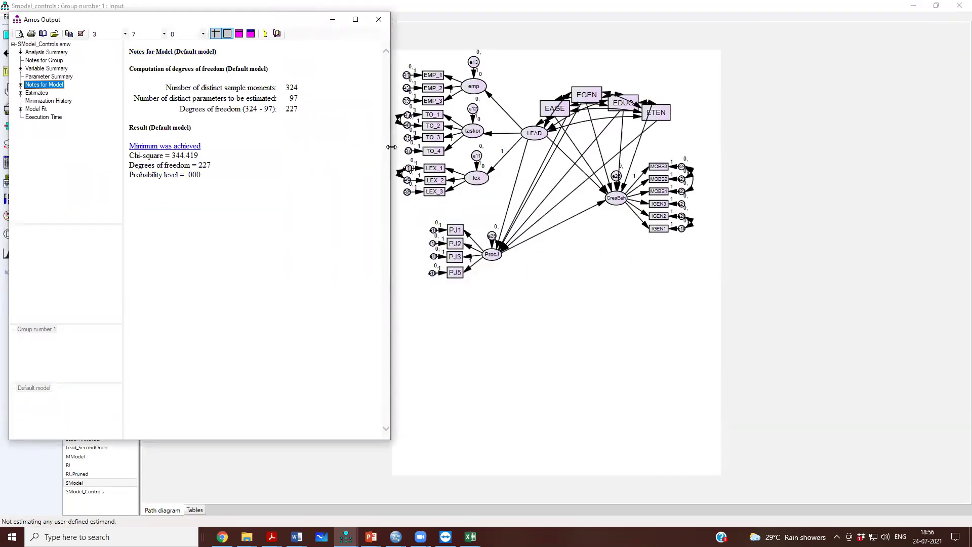
{"action": "left_click_drag", "start_coordinate": [391, 147], "coordinate": [336, 152]}
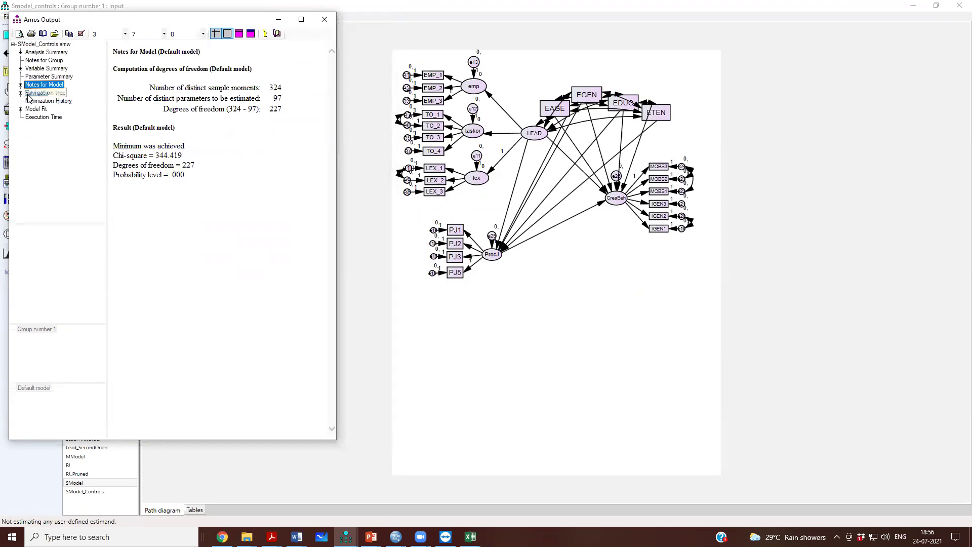
{"action": "left_click", "coordinate": [35, 109]}
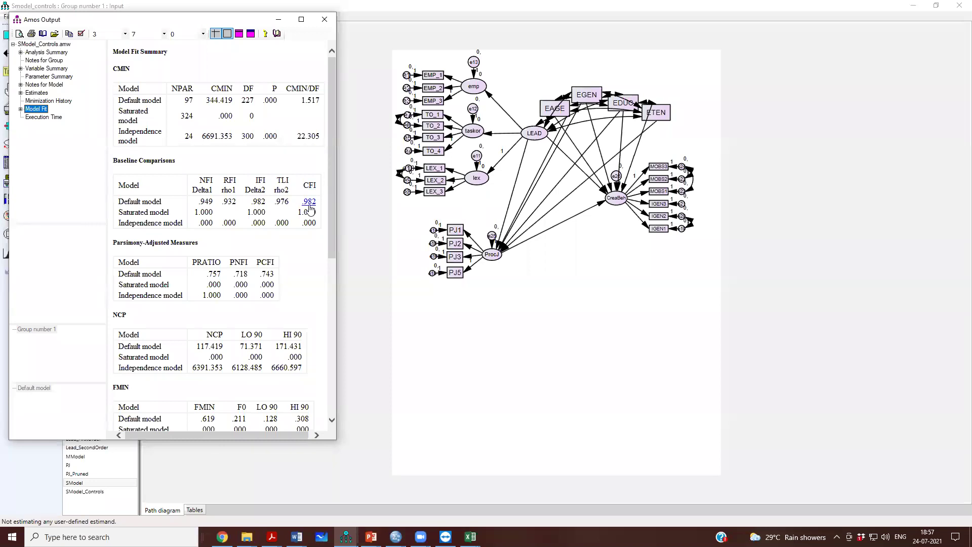
{"action": "scroll", "coordinate": [304, 260], "scroll_direction": "down", "scroll_amount": 9}
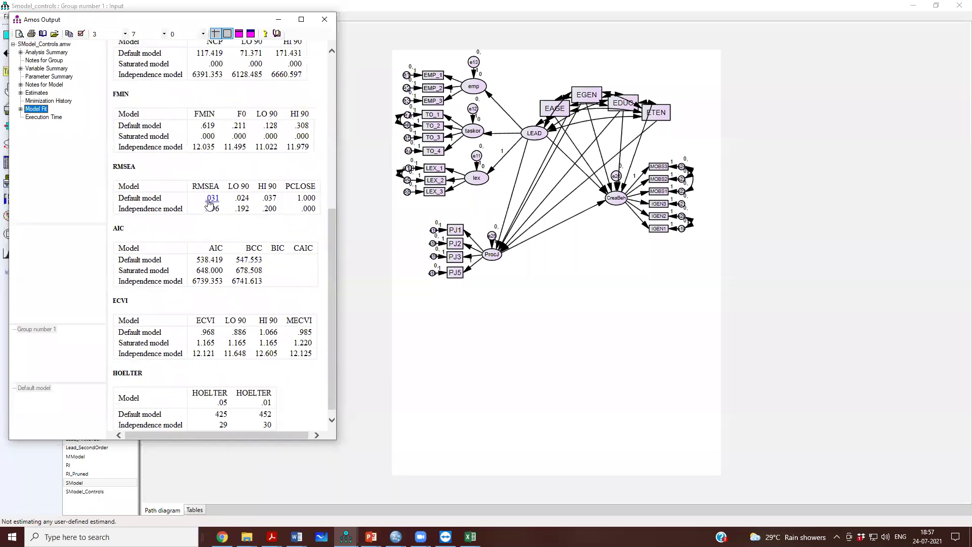
{"action": "scroll", "coordinate": [210, 203], "scroll_direction": "up", "scroll_amount": 9}
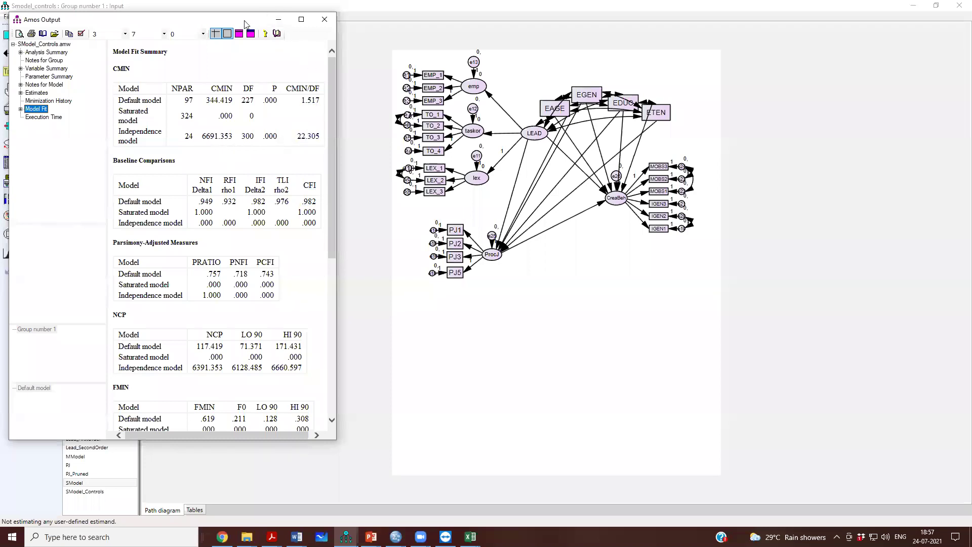
{"action": "left_click_drag", "start_coordinate": [245, 24], "coordinate": [249, 24]}
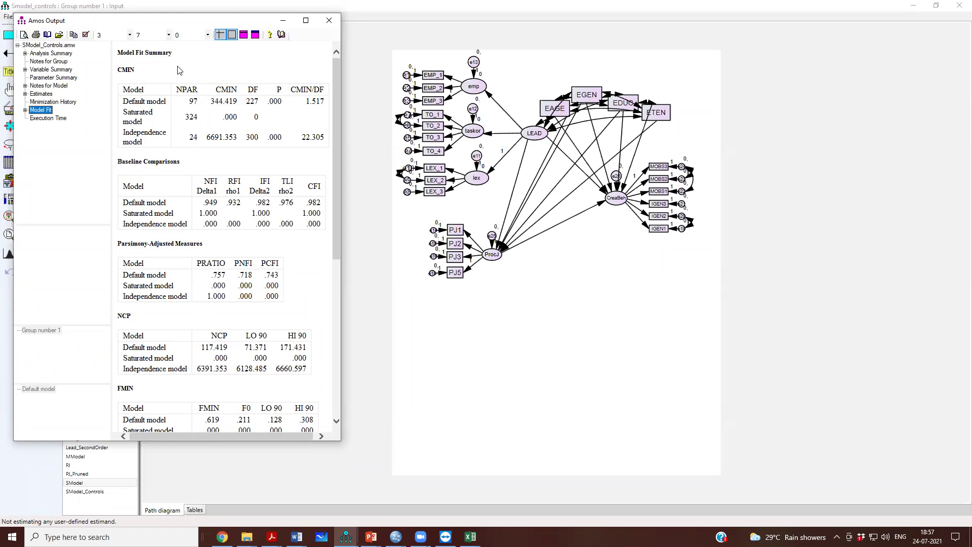
Show the Regression Weights estimates with the Label column, e.g. CreaBeh <--- ProcJ .100, p .017
{"action": "left_click", "coordinate": [49, 102]}
{"action": "left_click", "coordinate": [45, 95]}
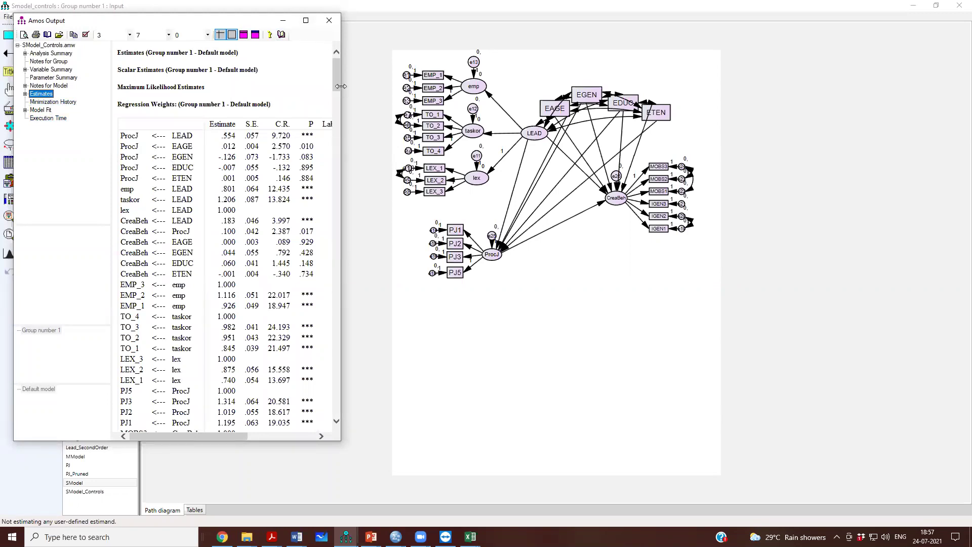
{"action": "left_click_drag", "start_coordinate": [340, 86], "coordinate": [379, 86]}
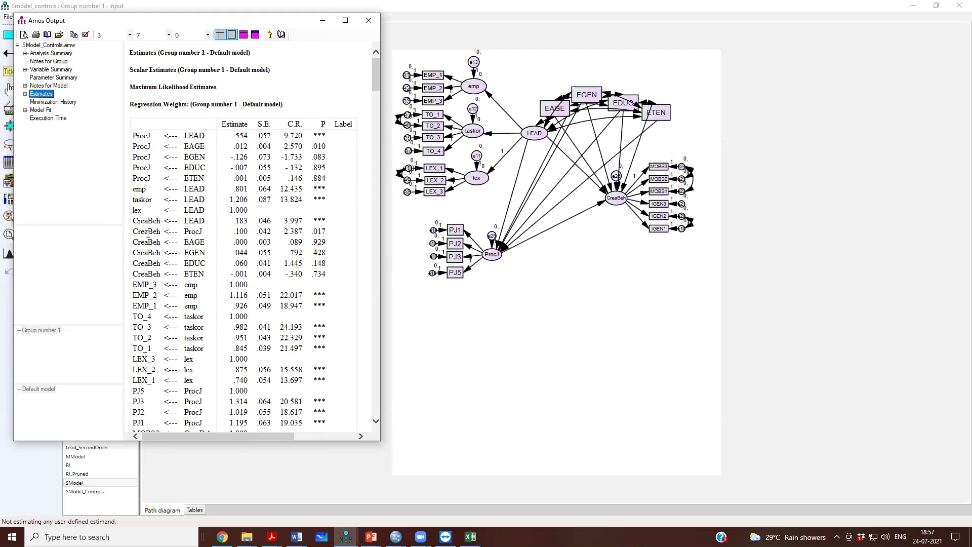
{"action": "left_click", "coordinate": [208, 232]}
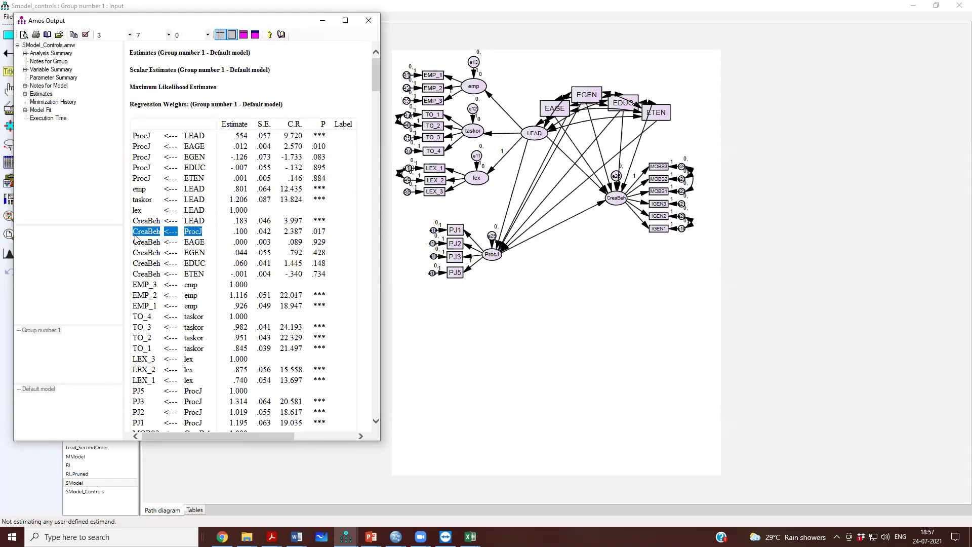
{"action": "scroll", "coordinate": [209, 234], "scroll_direction": "down", "scroll_amount": 1}
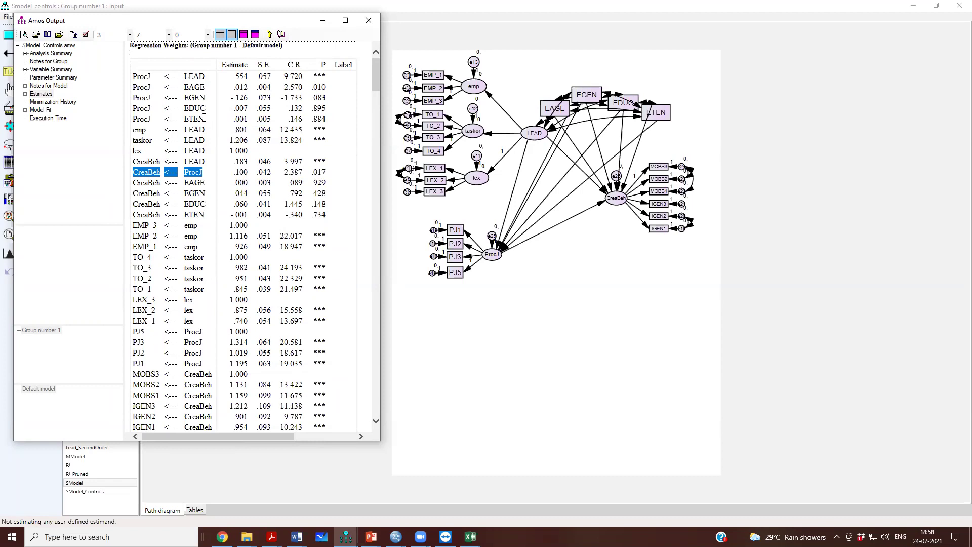
{"action": "scroll", "coordinate": [200, 123], "scroll_direction": "up", "scroll_amount": 1}
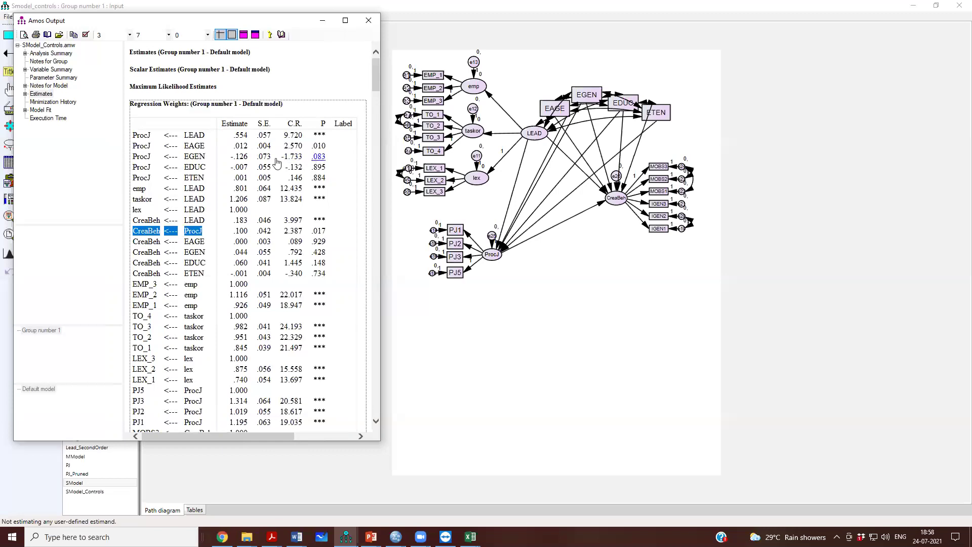
{"action": "left_click_drag", "start_coordinate": [202, 158], "coordinate": [185, 158]}
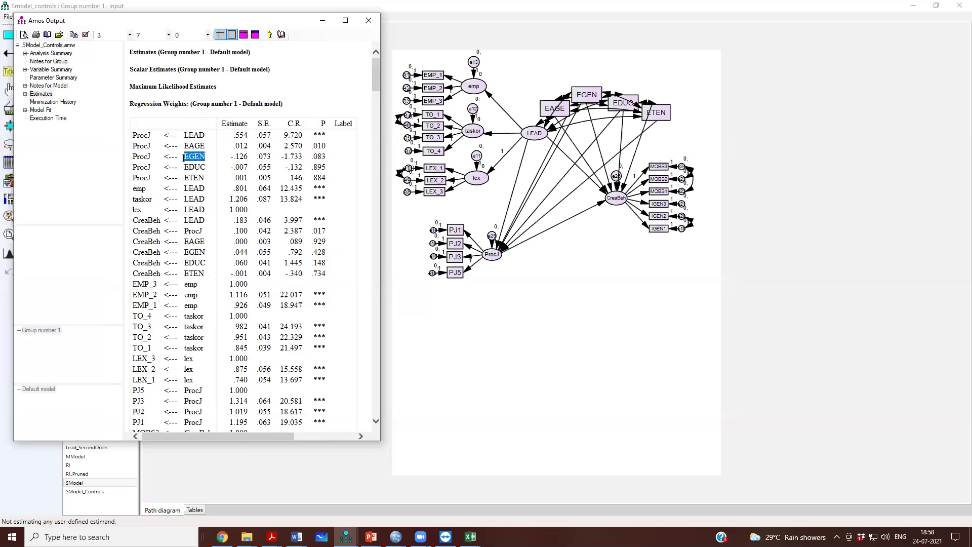
{"action": "scroll", "coordinate": [185, 162], "scroll_direction": "down", "scroll_amount": 2}
{"action": "scroll", "coordinate": [205, 119], "scroll_direction": "up", "scroll_amount": 2}
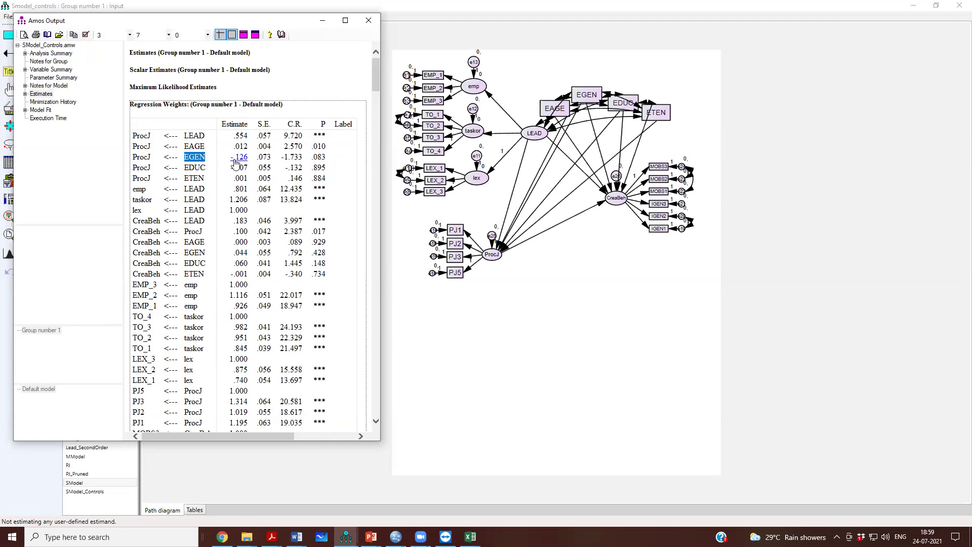
{"action": "left_click", "coordinate": [396, 537]}
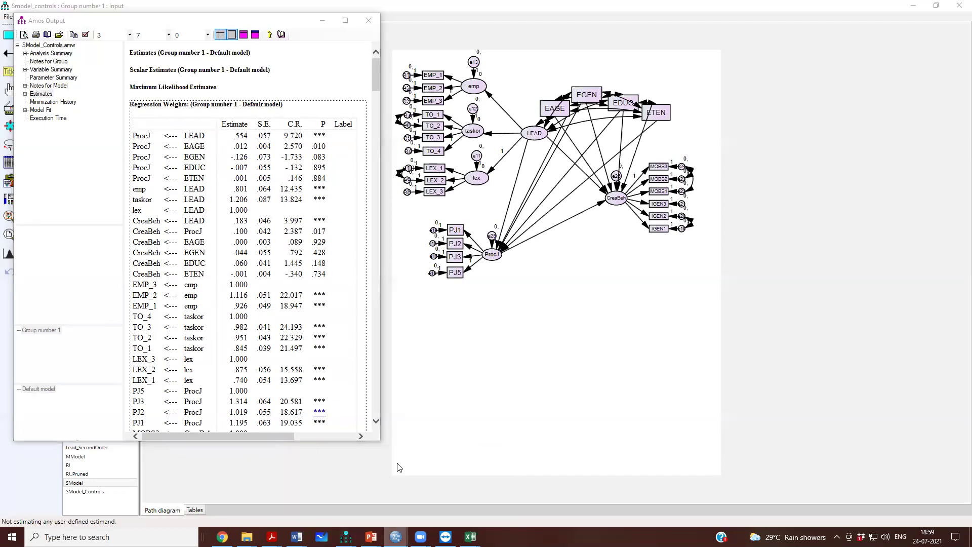
{"action": "left_click", "coordinate": [398, 467]}
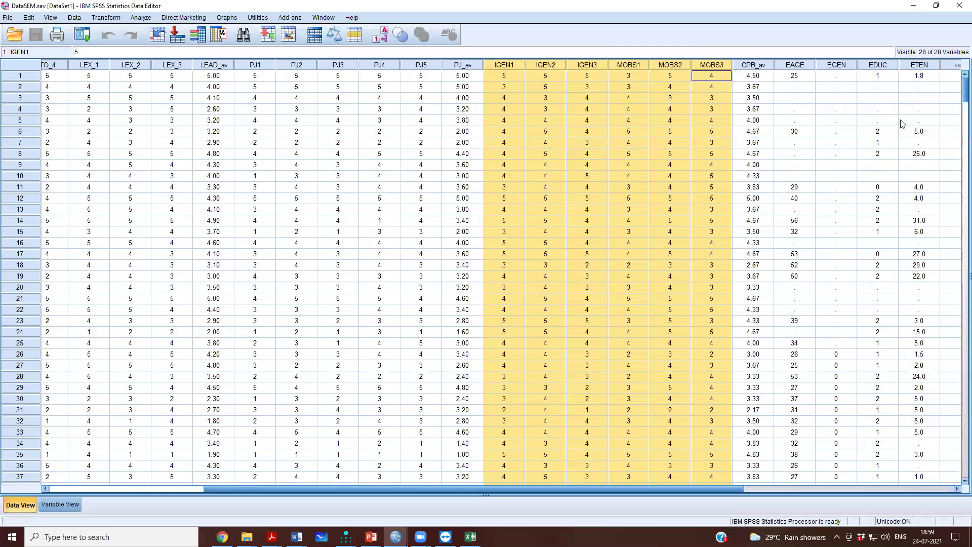
{"action": "scroll", "coordinate": [845, 218], "scroll_direction": "down", "scroll_amount": 20}
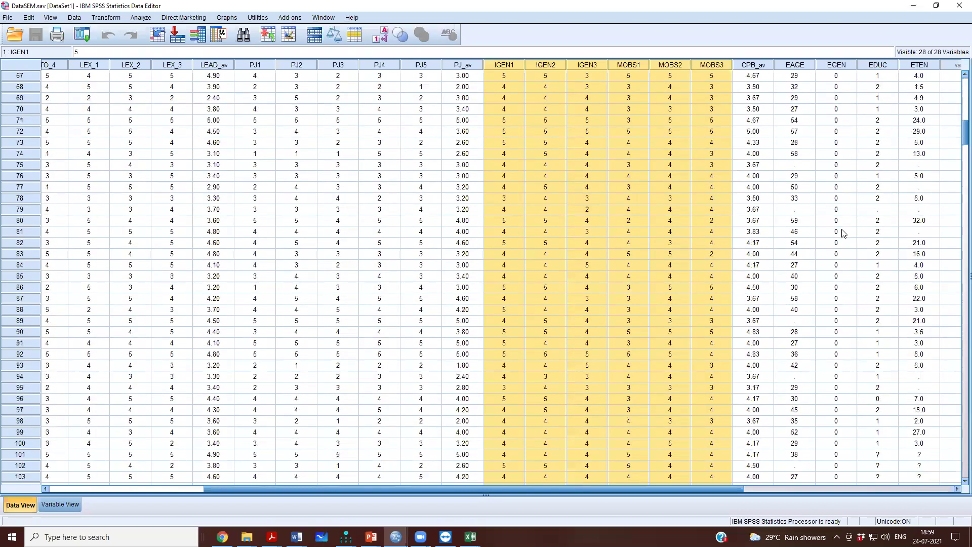
{"action": "scroll", "coordinate": [843, 233], "scroll_direction": "down", "scroll_amount": 15}
{"action": "scroll", "coordinate": [957, 193], "scroll_direction": "down", "scroll_amount": 3}
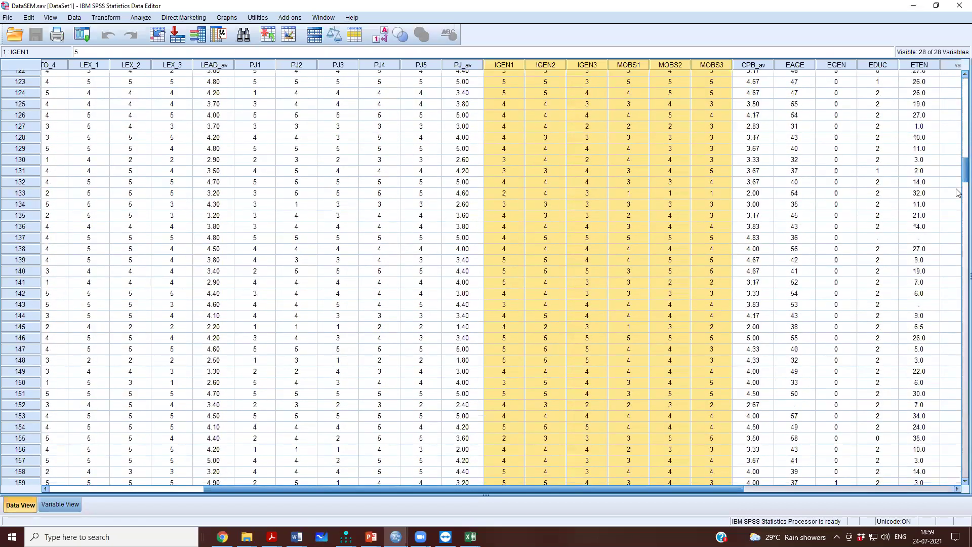
{"action": "left_click_drag", "start_coordinate": [958, 193], "coordinate": [959, 95]}
{"action": "left_click", "coordinate": [913, 5]}
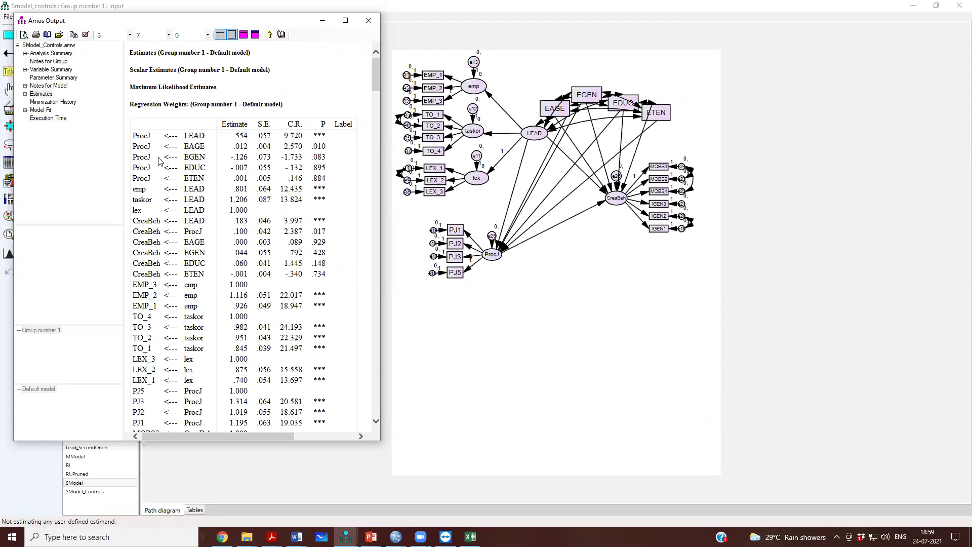
Display the explanation of the -.126 estimate for EGEN on ProcJ
{"action": "left_click_drag", "start_coordinate": [229, 158], "coordinate": [246, 163]}
{"action": "left_click", "coordinate": [247, 163]}
{"action": "scroll", "coordinate": [247, 163], "scroll_direction": "down", "scroll_amount": 2}
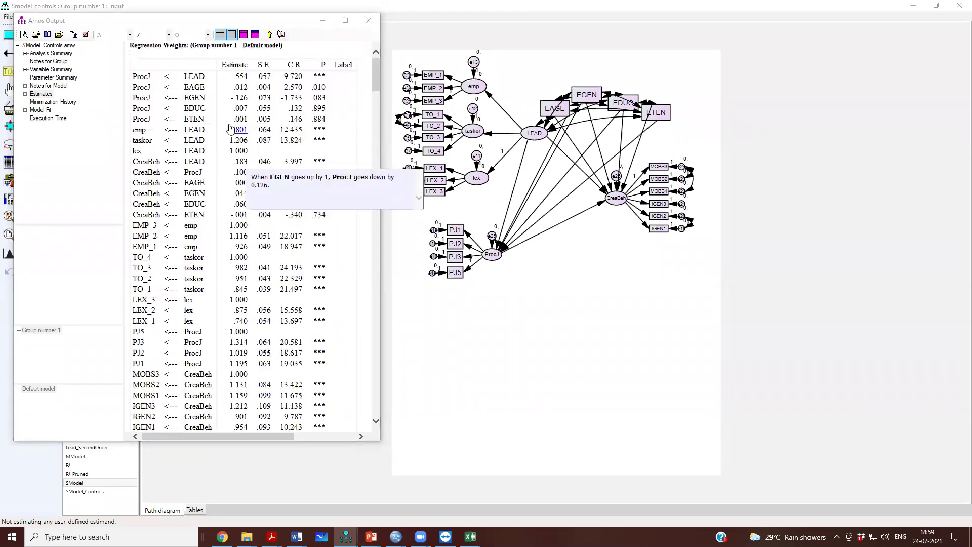
Read and close the Regression Weights help, then review the fit tables (CFI .982, RMSEA .031)
{"action": "left_click", "coordinate": [315, 48]}
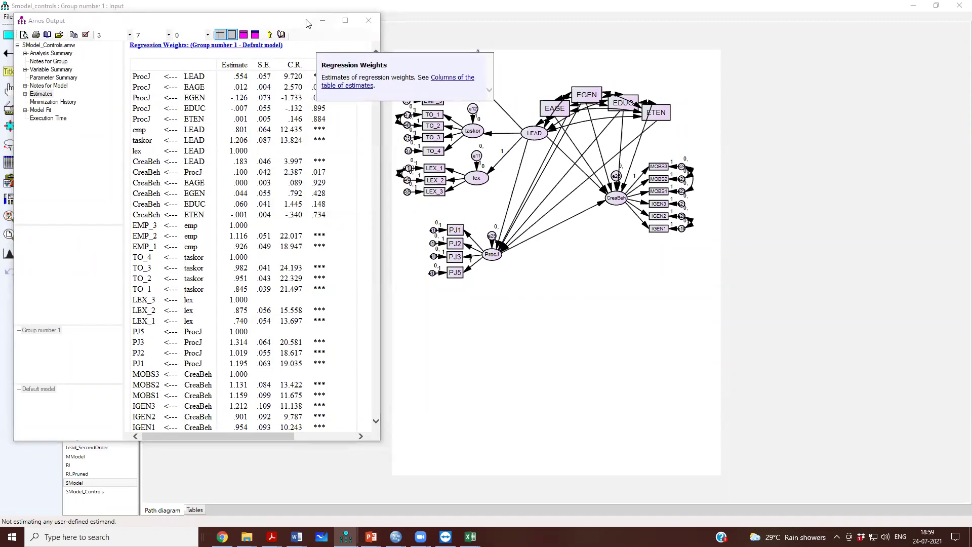
{"action": "scroll", "coordinate": [375, 236], "scroll_direction": "down", "scroll_amount": 7}
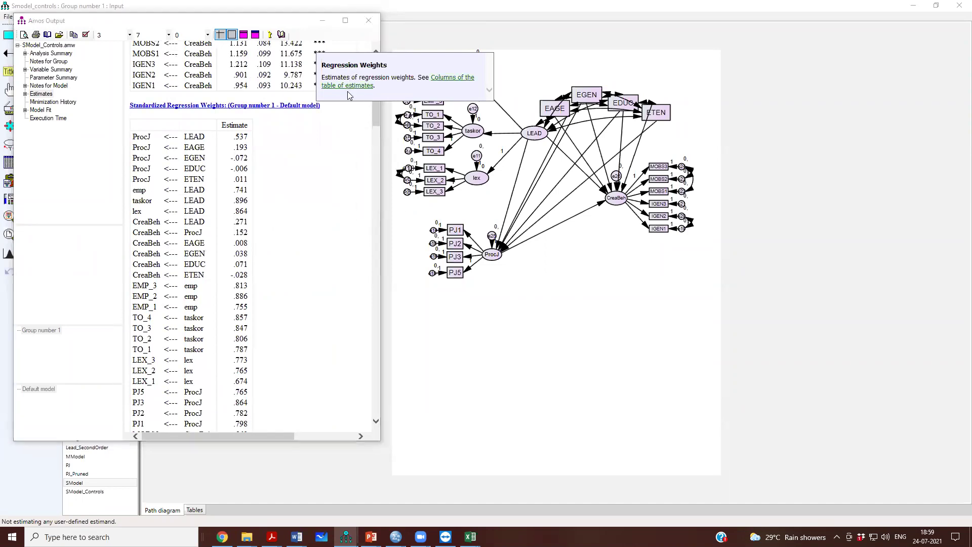
{"action": "left_click", "coordinate": [324, 50]}
{"action": "scroll", "coordinate": [291, 162], "scroll_direction": "up", "scroll_amount": 8}
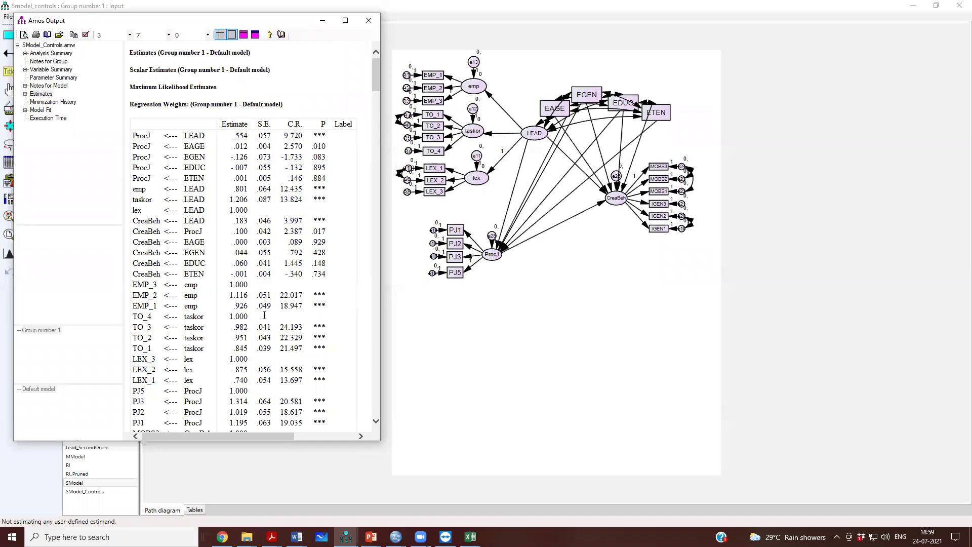
{"action": "scroll", "coordinate": [264, 315], "scroll_direction": "down", "scroll_amount": 1}
{"action": "left_click", "coordinate": [38, 110]}
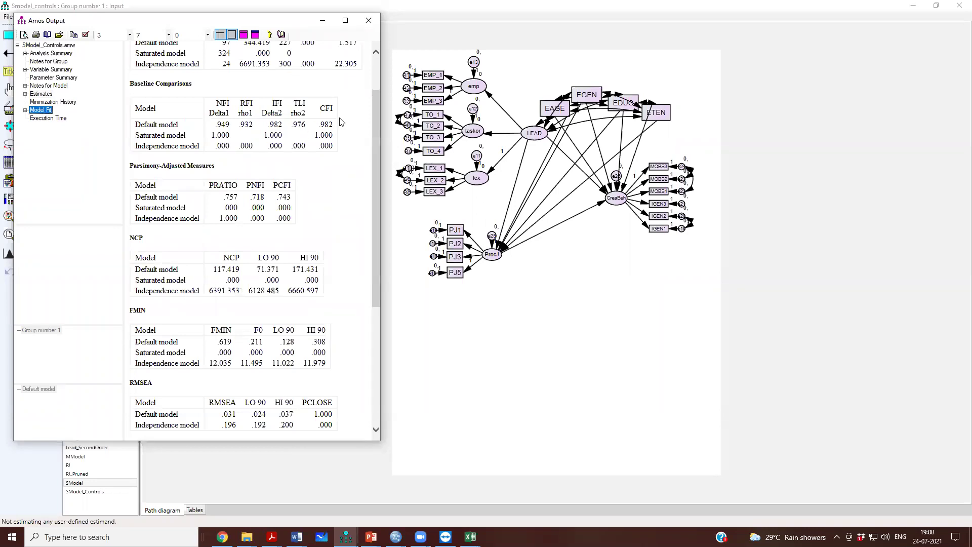
{"action": "scroll", "coordinate": [342, 163], "scroll_direction": "up", "scroll_amount": 2}
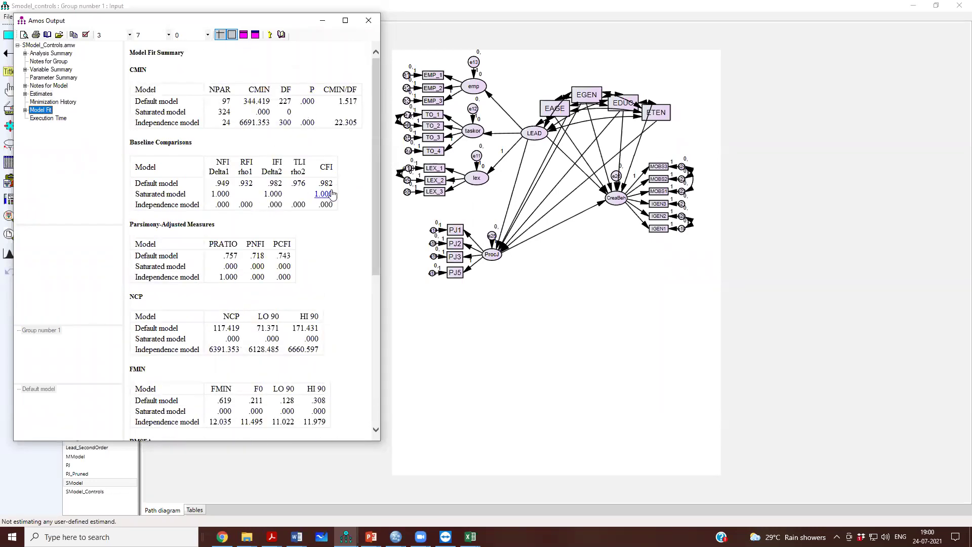